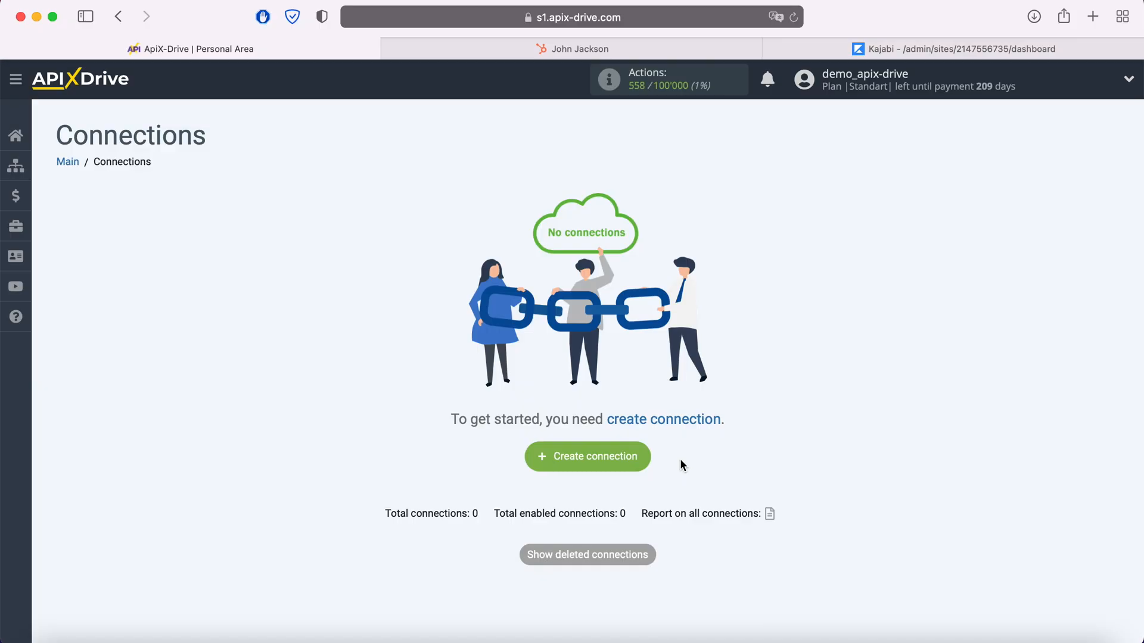
Step: Create a new connection and set Hubspot as its data source system
left_click(642, 459)
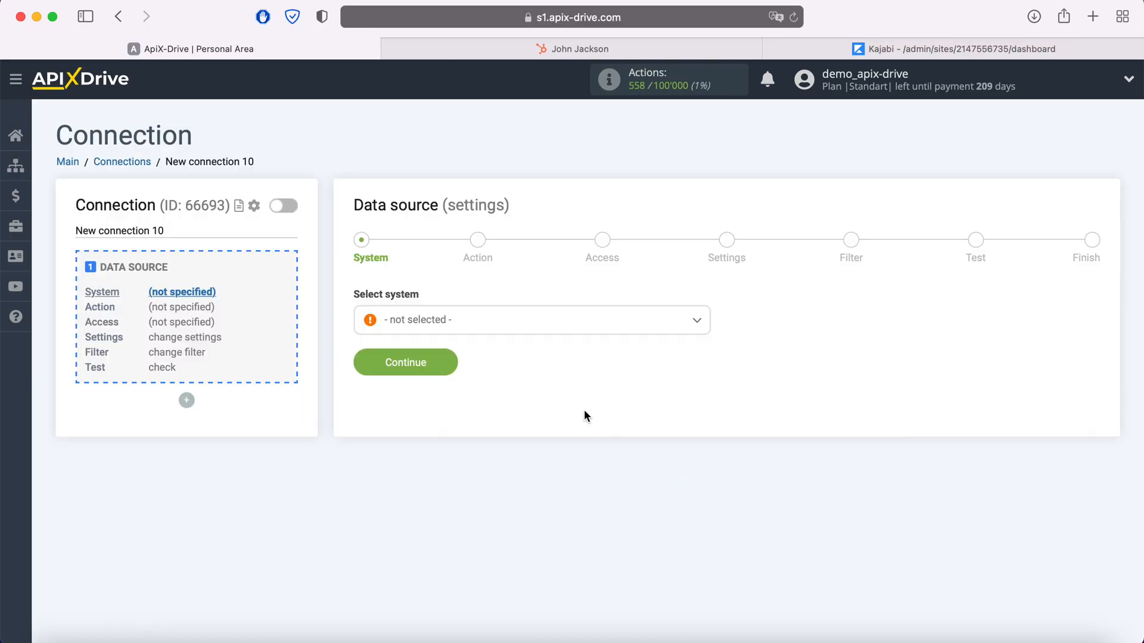
left_click(536, 322)
scroll(560, 434, "down", 5)
scroll(560, 435, "down", 15)
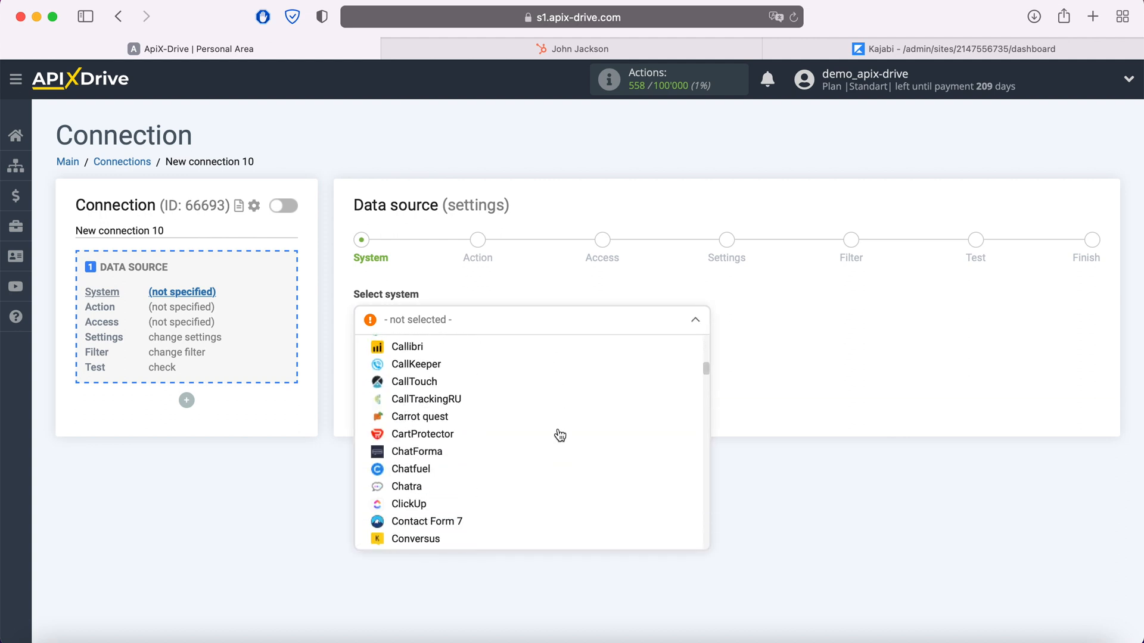
scroll(560, 435, "down", 2)
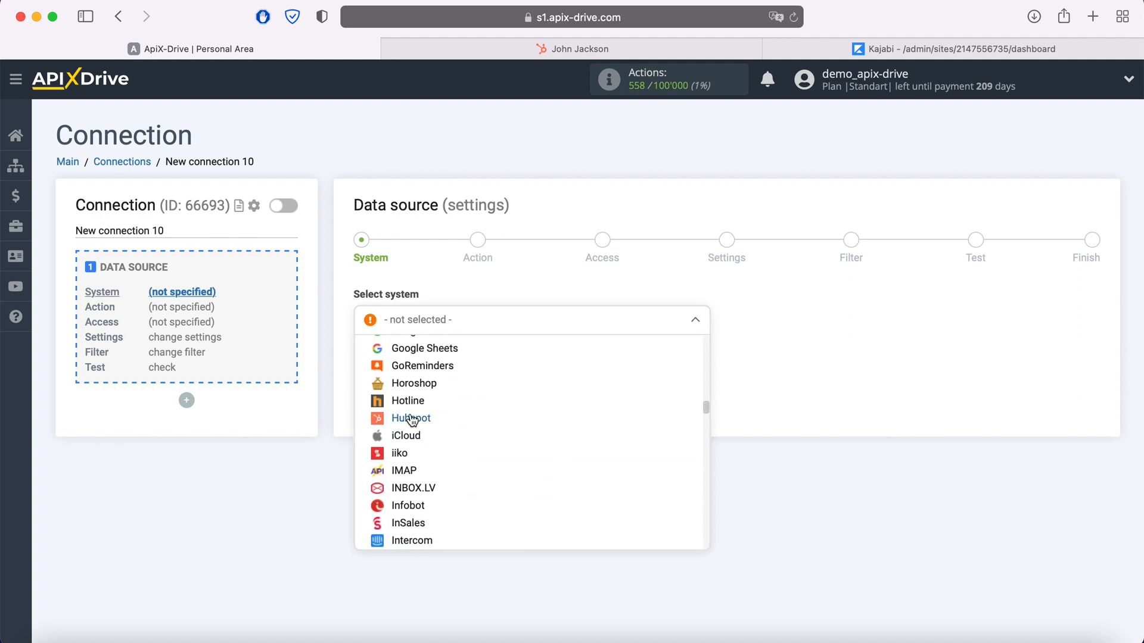
left_click(408, 423)
left_click(454, 356)
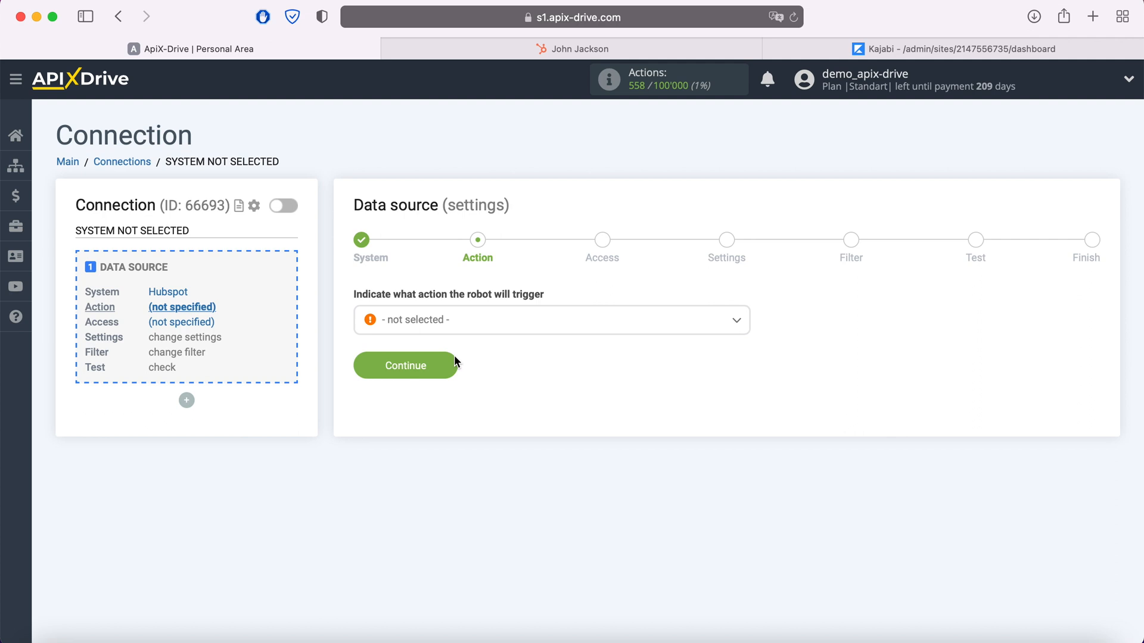
Step: Set the data source's trigger action to Get Contacts (new) and continue to the access stage
left_click(472, 325)
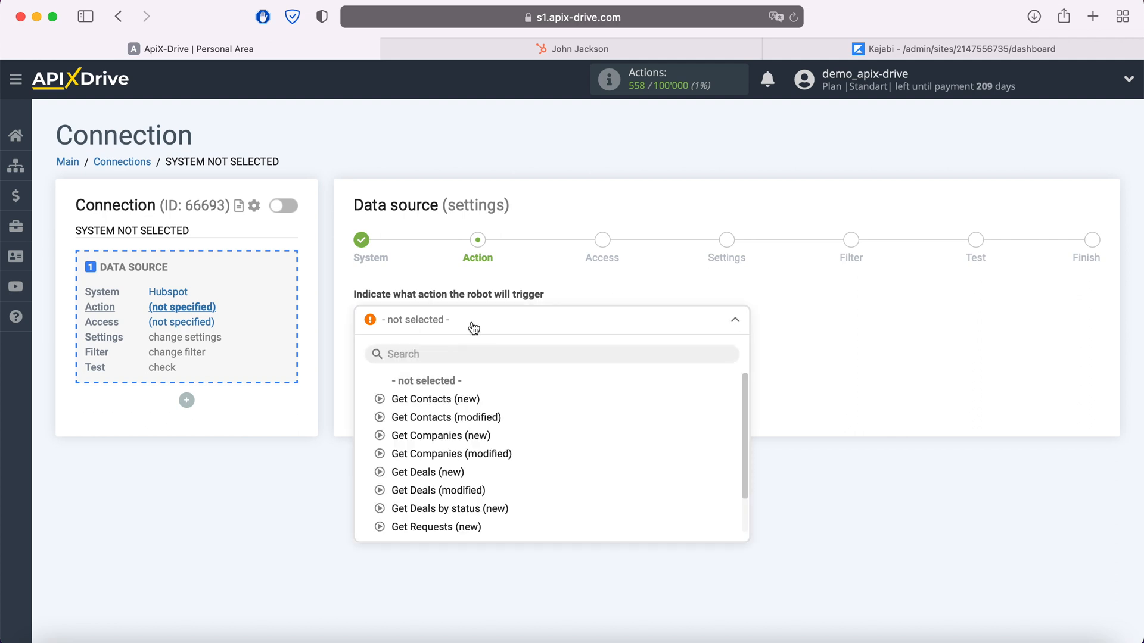
left_click(466, 400)
left_click(446, 368)
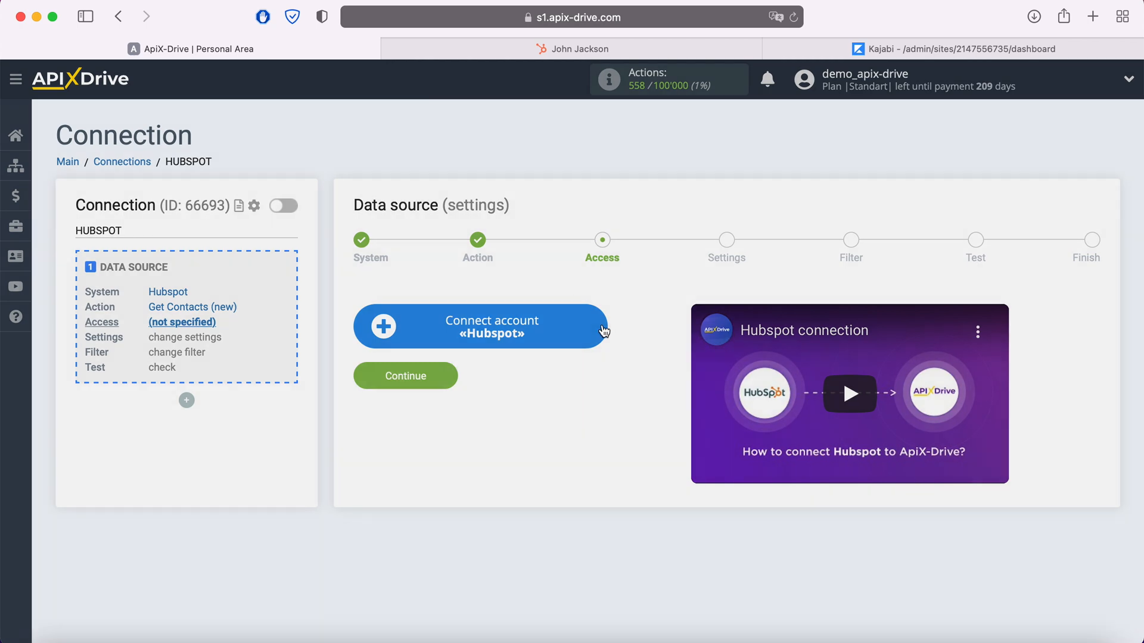
Step: Start connecting a Hubspot account, switch to HubSpot and open the API key page in its integration settings
left_click(602, 331)
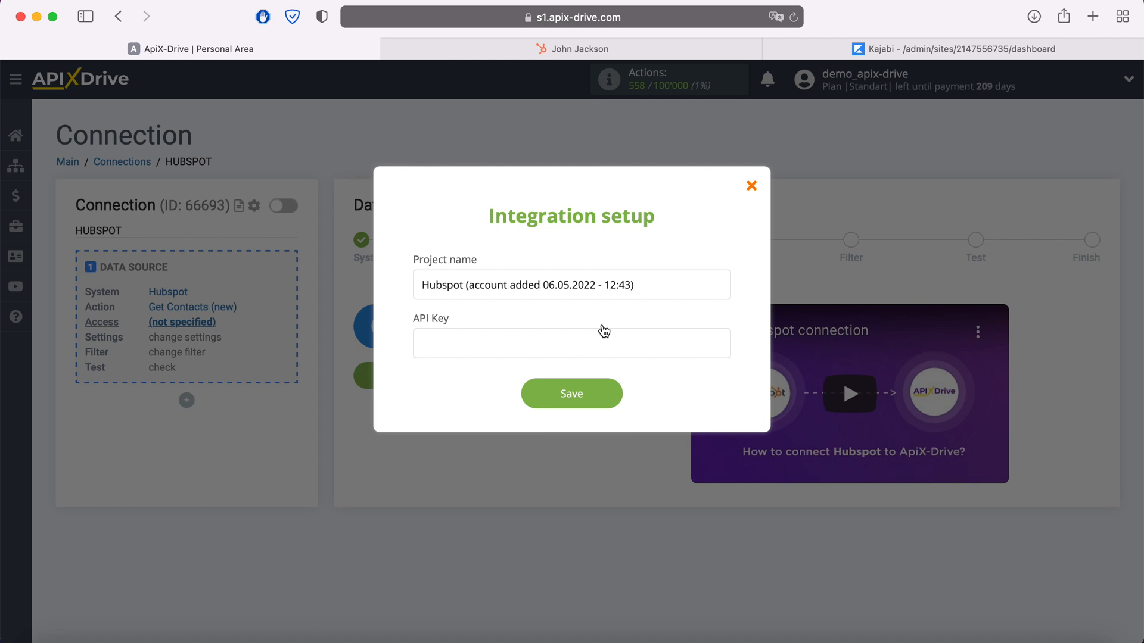
left_click(671, 50)
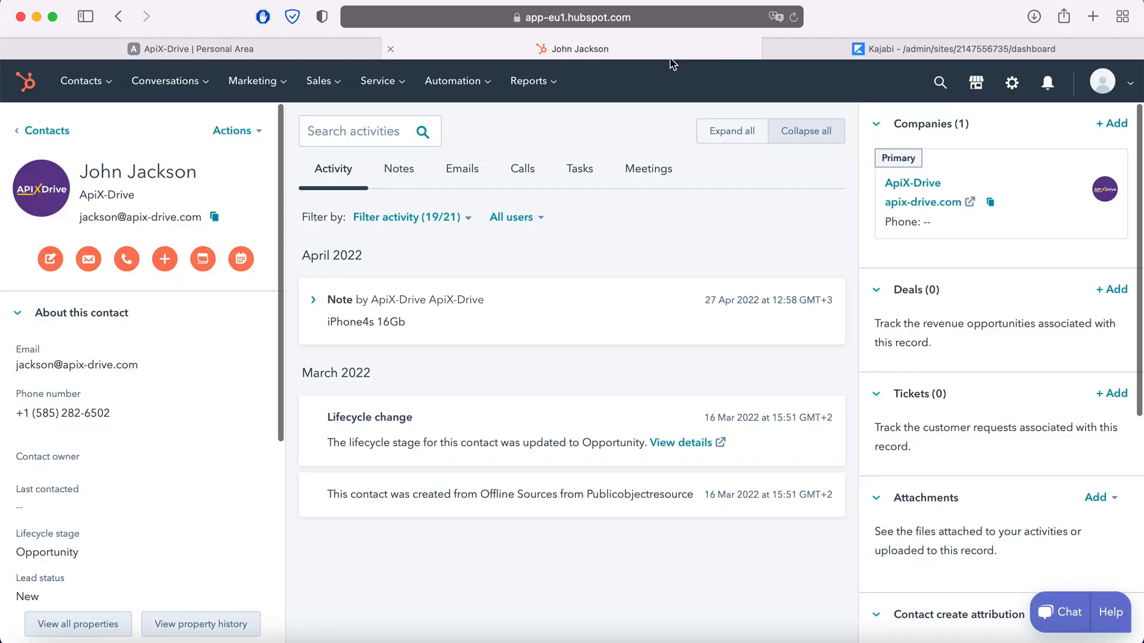
left_click(1131, 84)
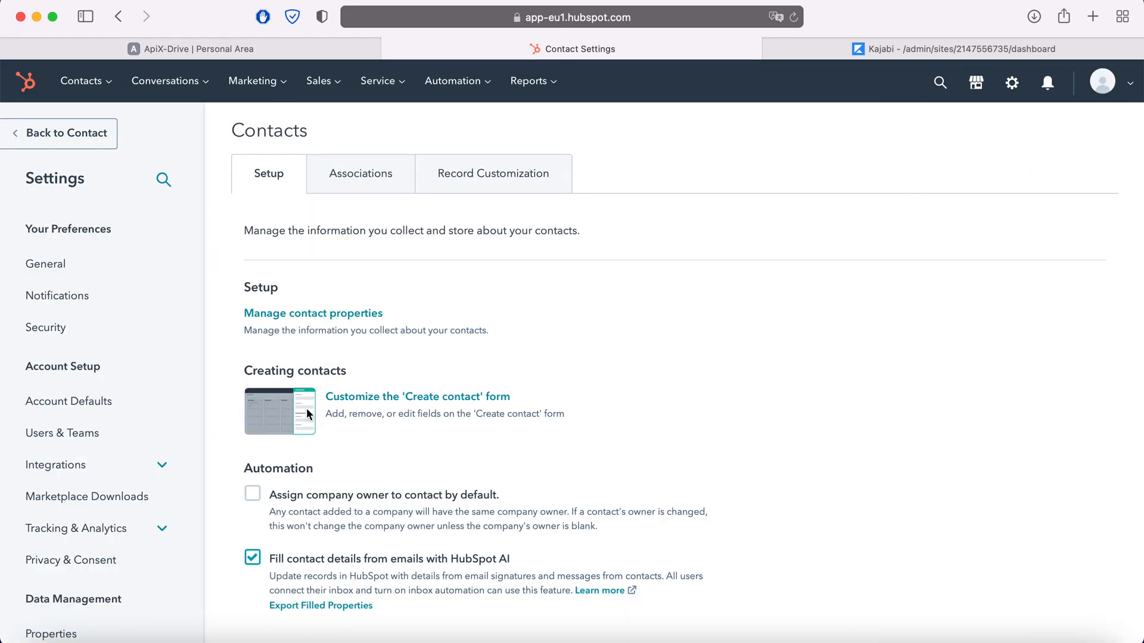
left_click(139, 466)
left_click(62, 570)
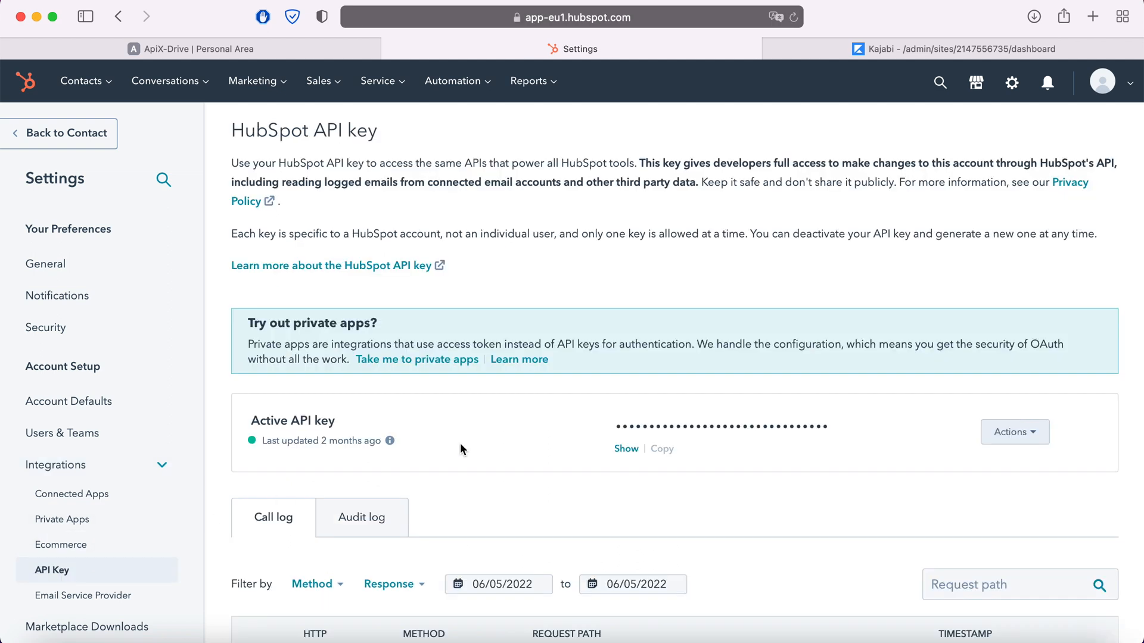
Step: Reveal the active HubSpot API key and copy it in full
left_click(626, 450)
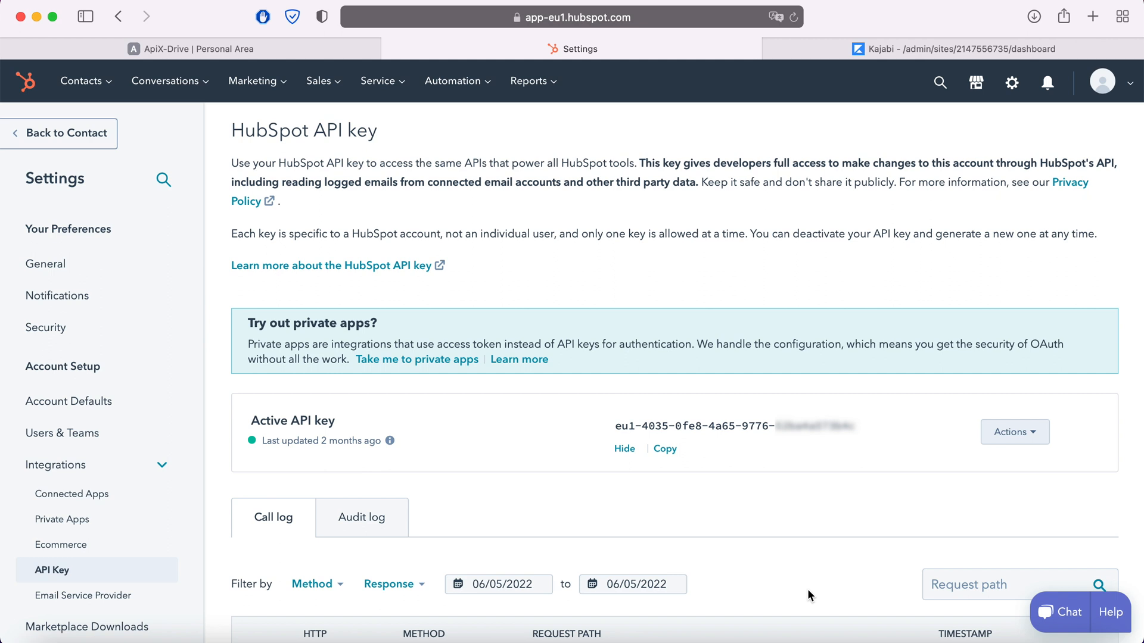
left_click_drag(614, 427, 858, 427)
right_click(833, 436)
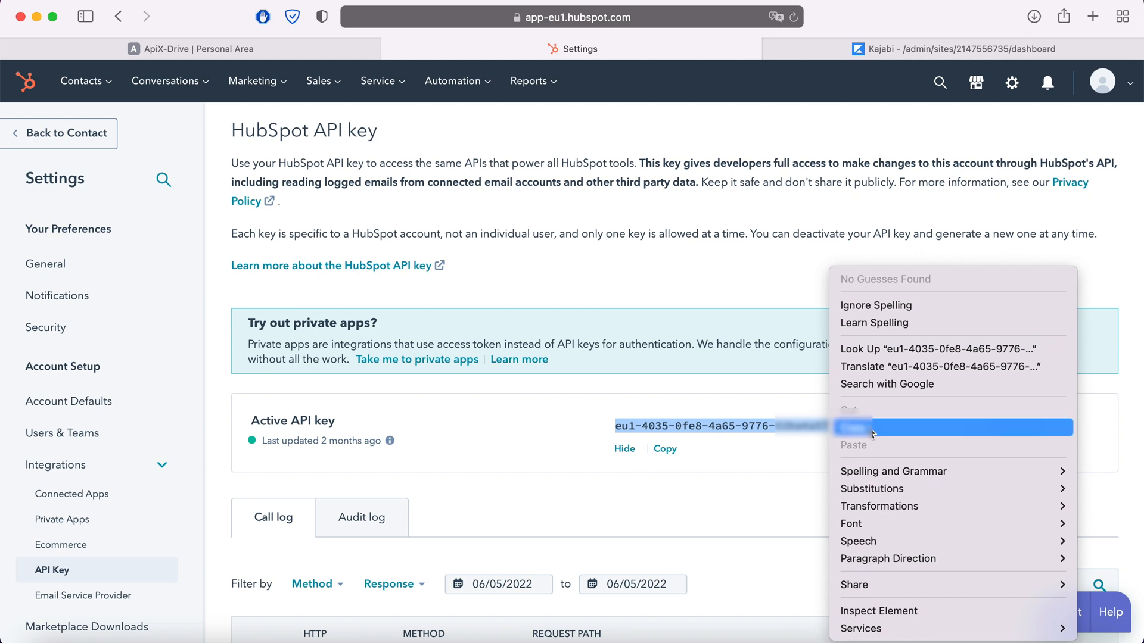
left_click(852, 427)
Step: Switch back to ApiX-Drive, paste the API key into the Hubspot integration setup and save the account
left_click(316, 52)
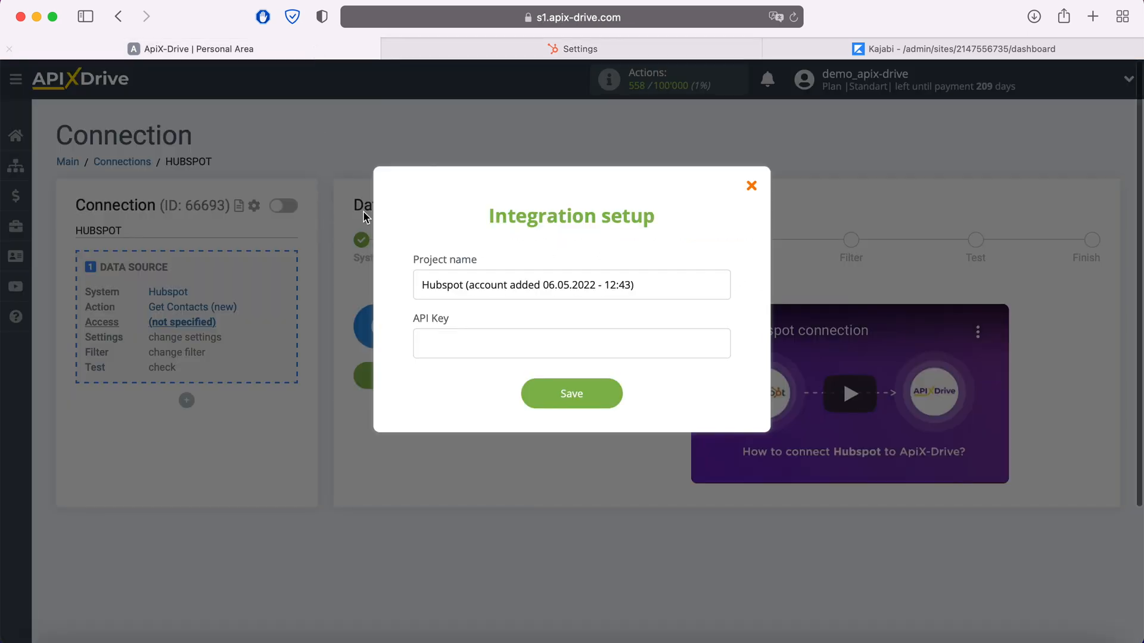
right_click(463, 334)
left_click(492, 378)
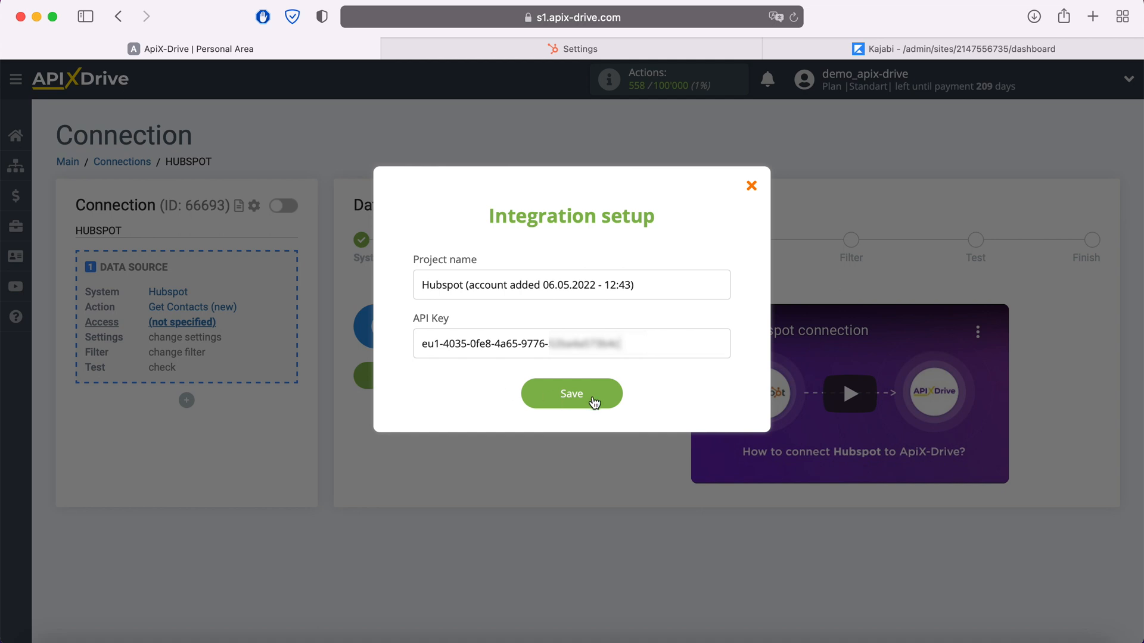
left_click(615, 393)
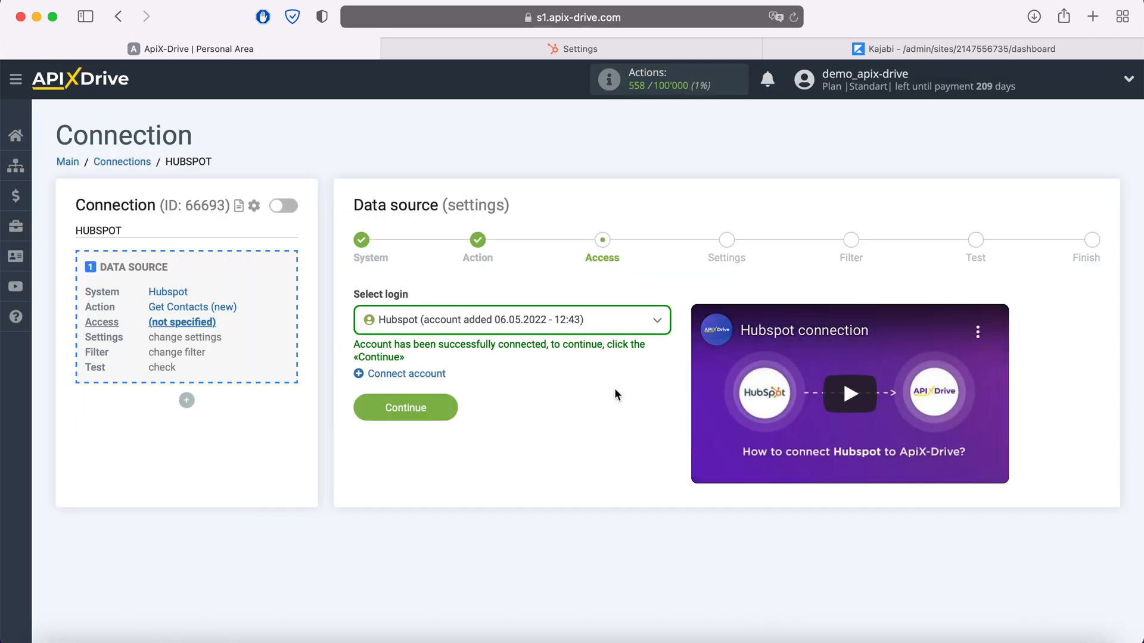
Step: Choose the Hubspot account added 06.05.2022 - 12:43 as the data source login and continue
left_click(597, 322)
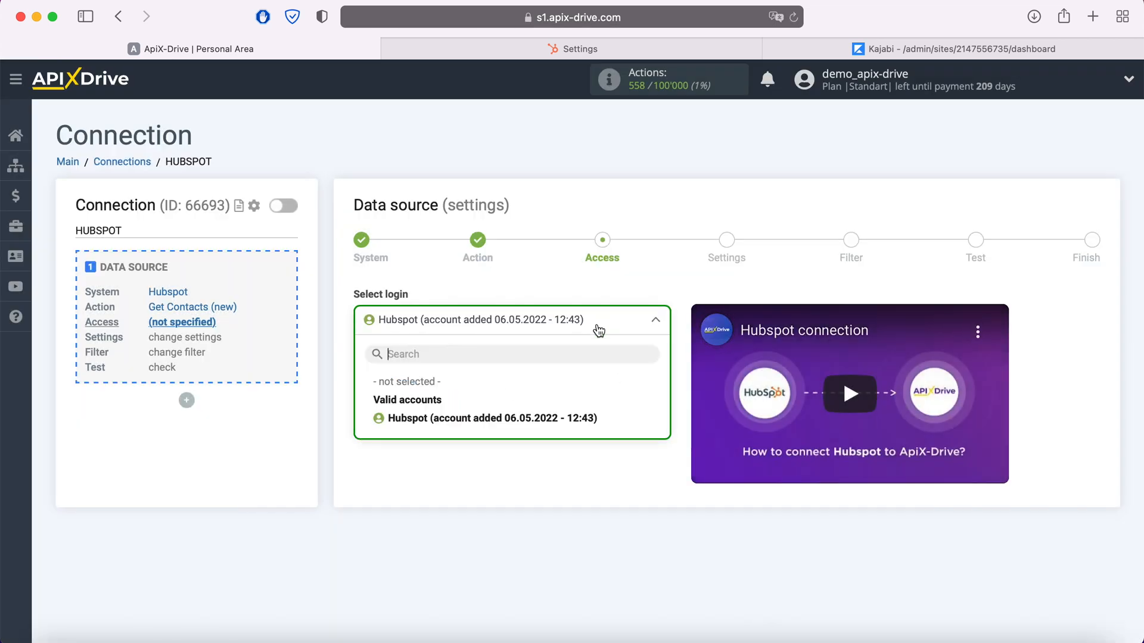
left_click(555, 417)
left_click(446, 407)
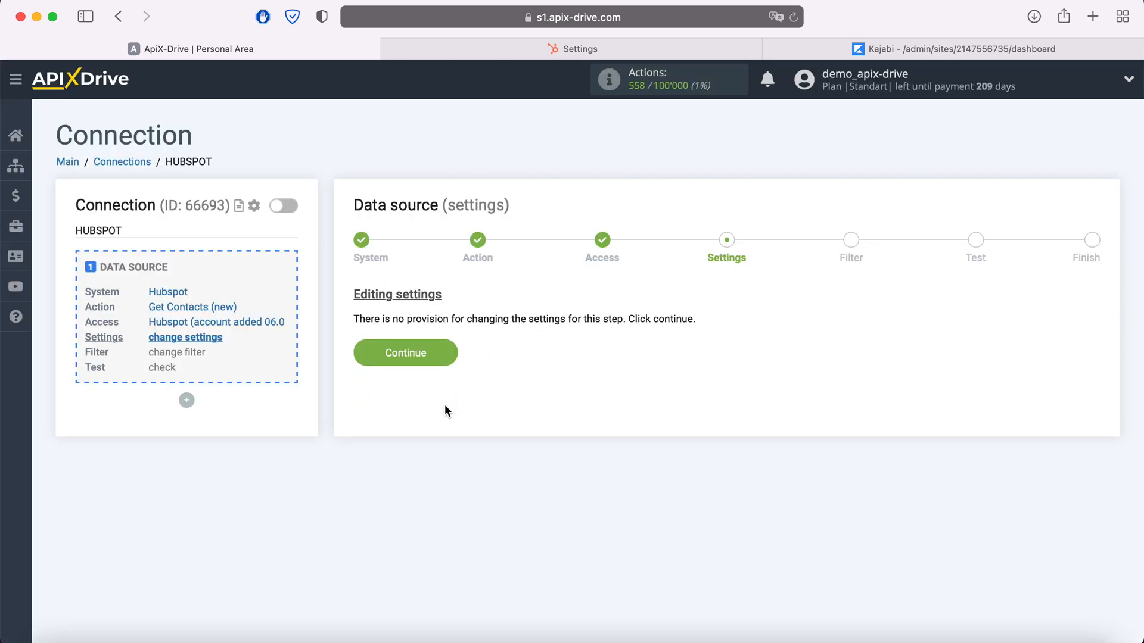
Step: Proceed without extra settings or filtering conditions, review the Hubspot test data and complete the data source setup
left_click(445, 352)
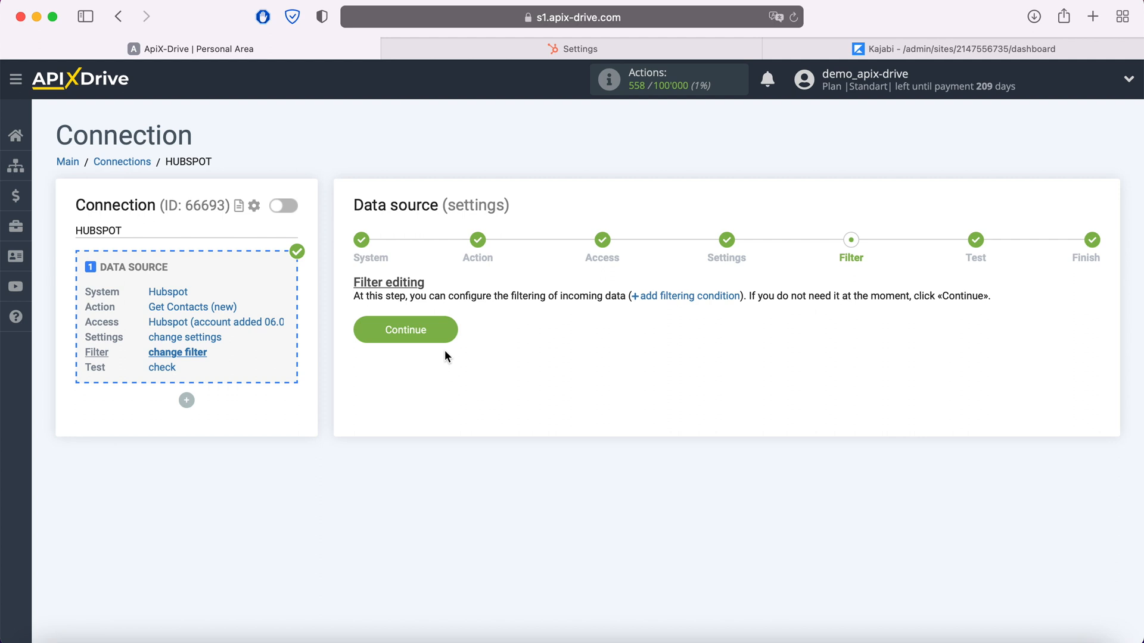
left_click(445, 336)
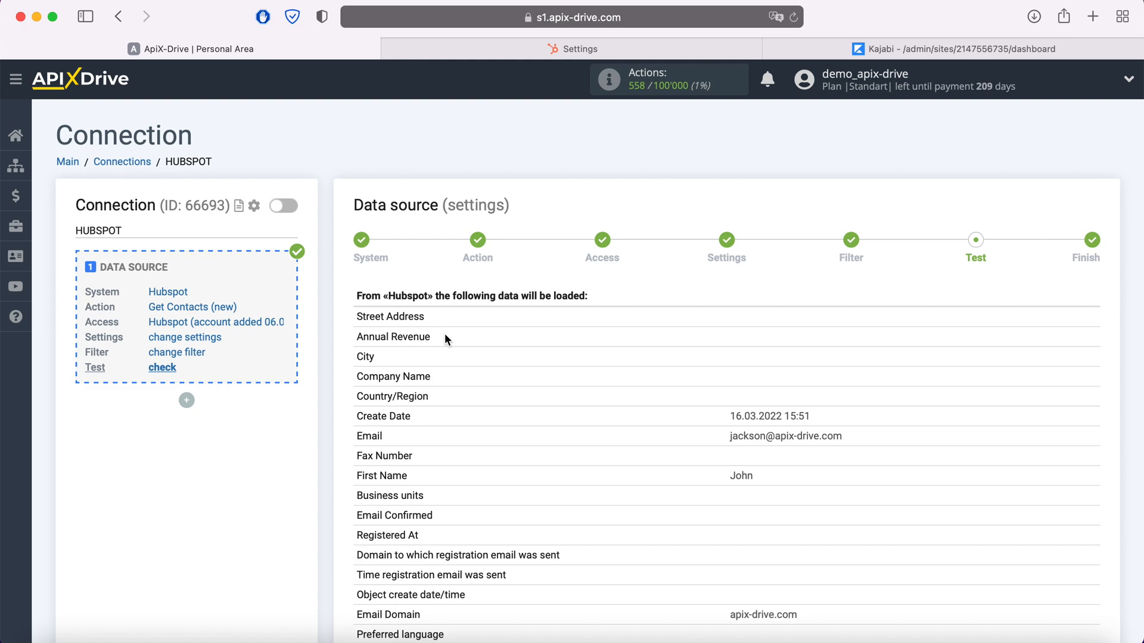
scroll(444, 334, "down", 10)
scroll(445, 334, "down", 8)
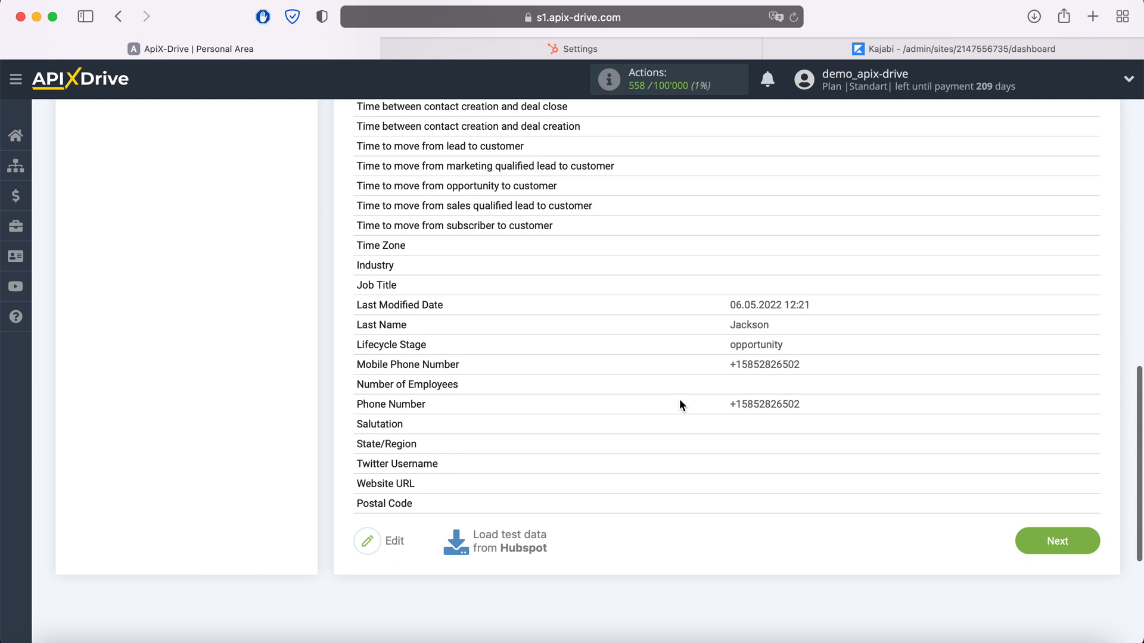
left_click(1072, 544)
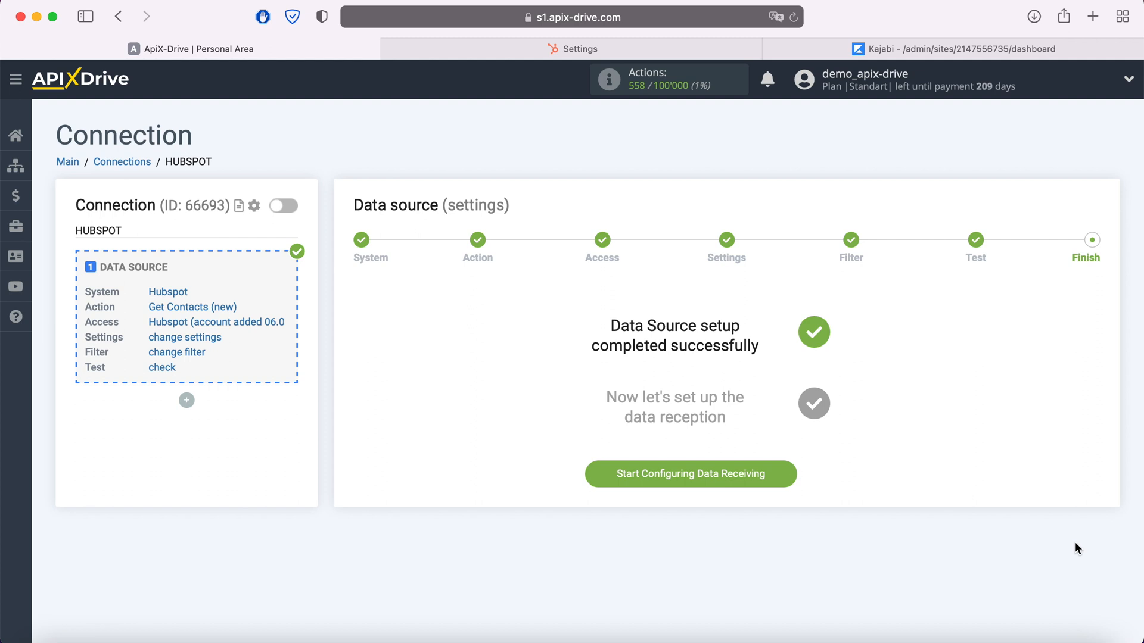
Step: Start configuring data receiving and set Kajabi as the data destination system
left_click(775, 473)
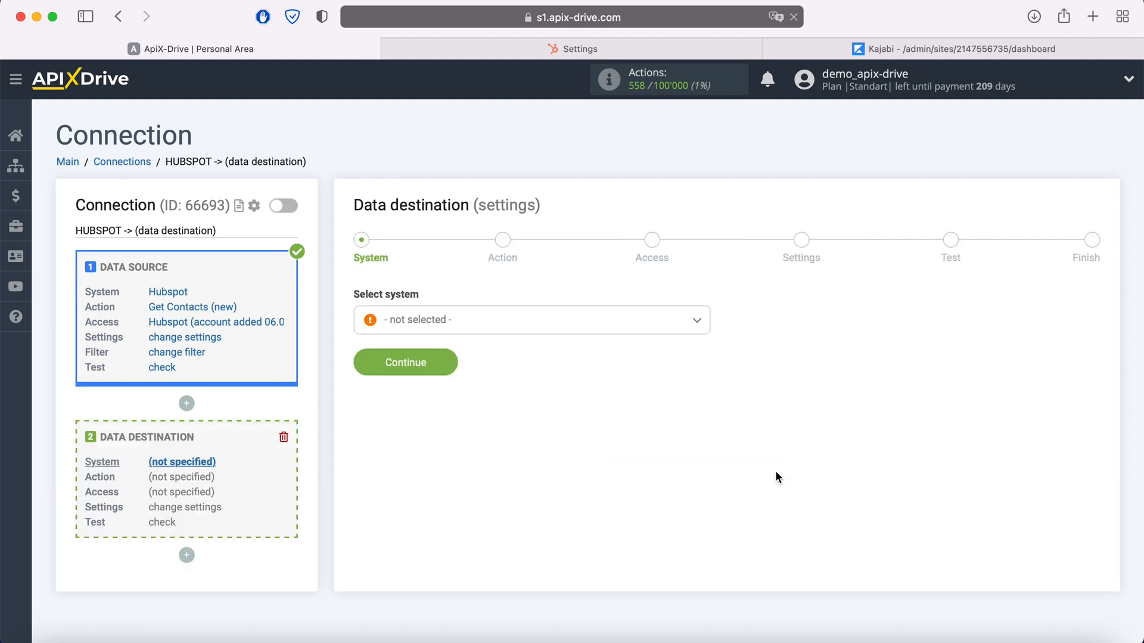
left_click(555, 325)
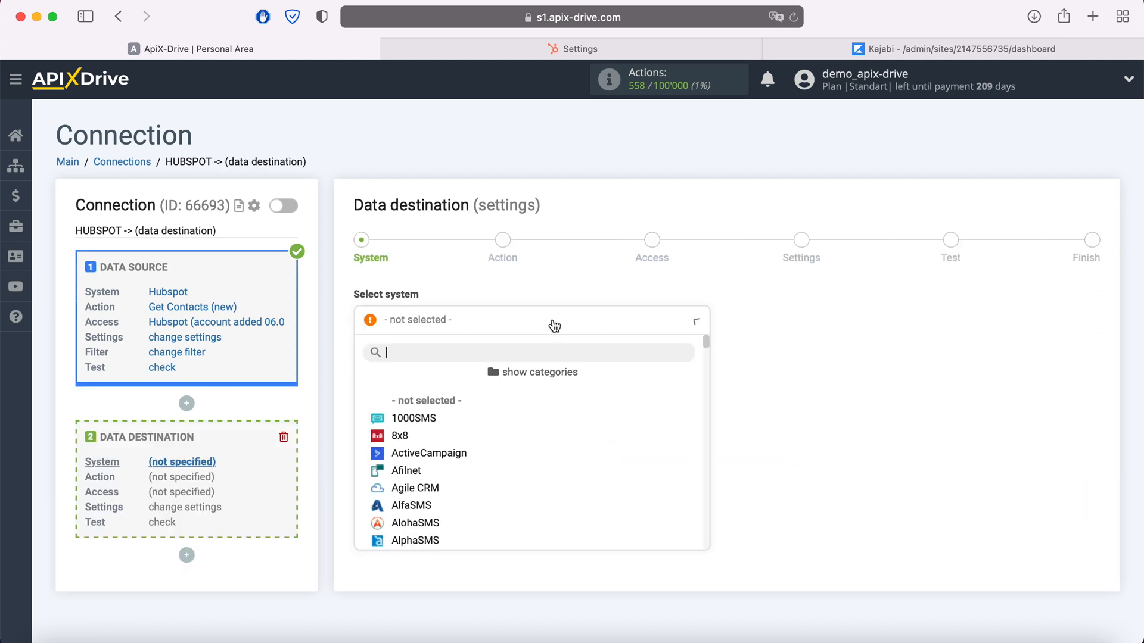
scroll(555, 411, "down", 15)
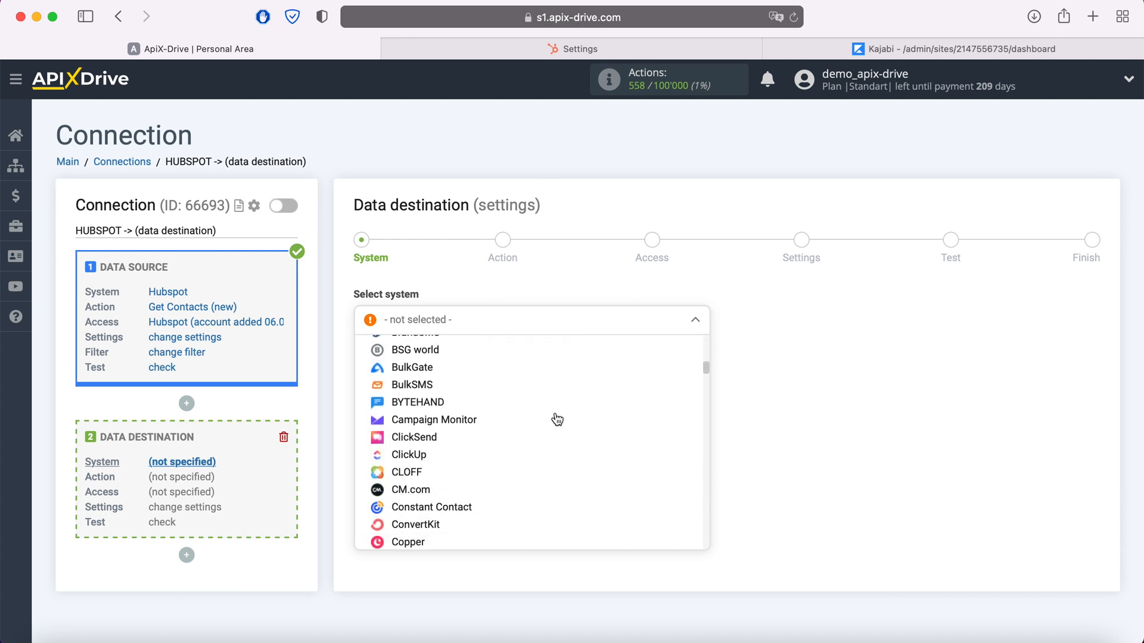
scroll(557, 419, "down", 15)
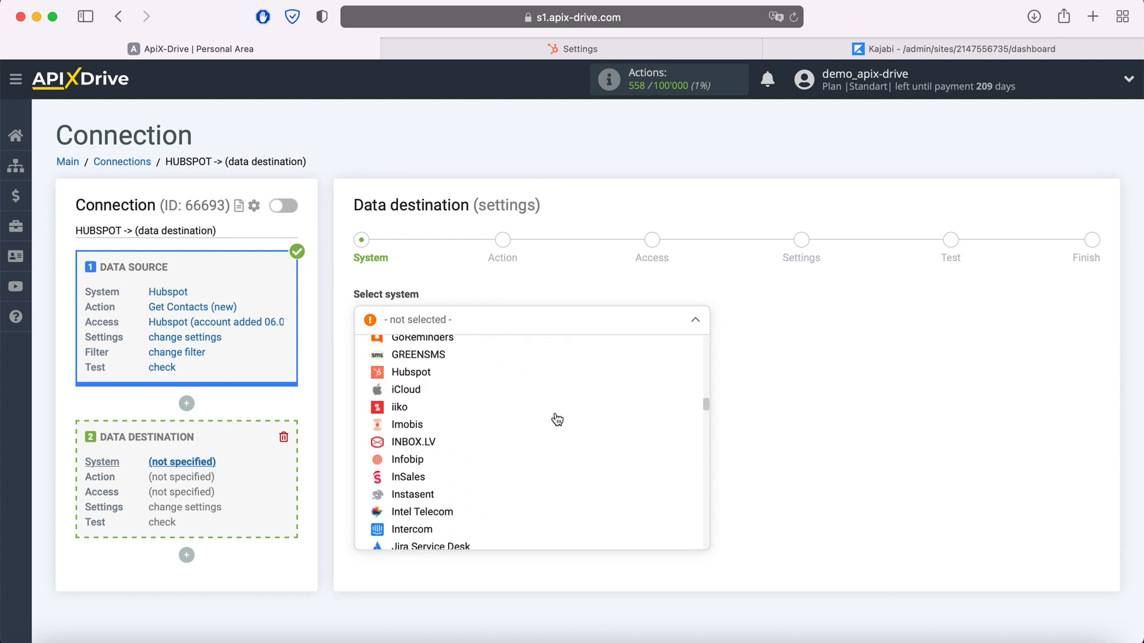
scroll(556, 420, "down", 1)
left_click(446, 425)
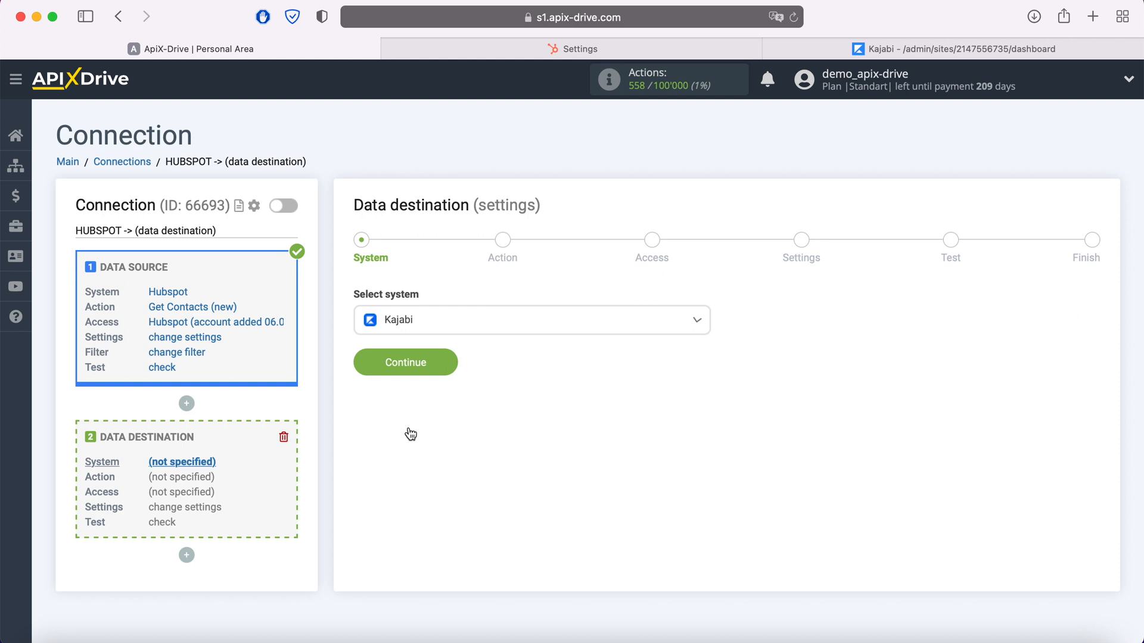
left_click(449, 360)
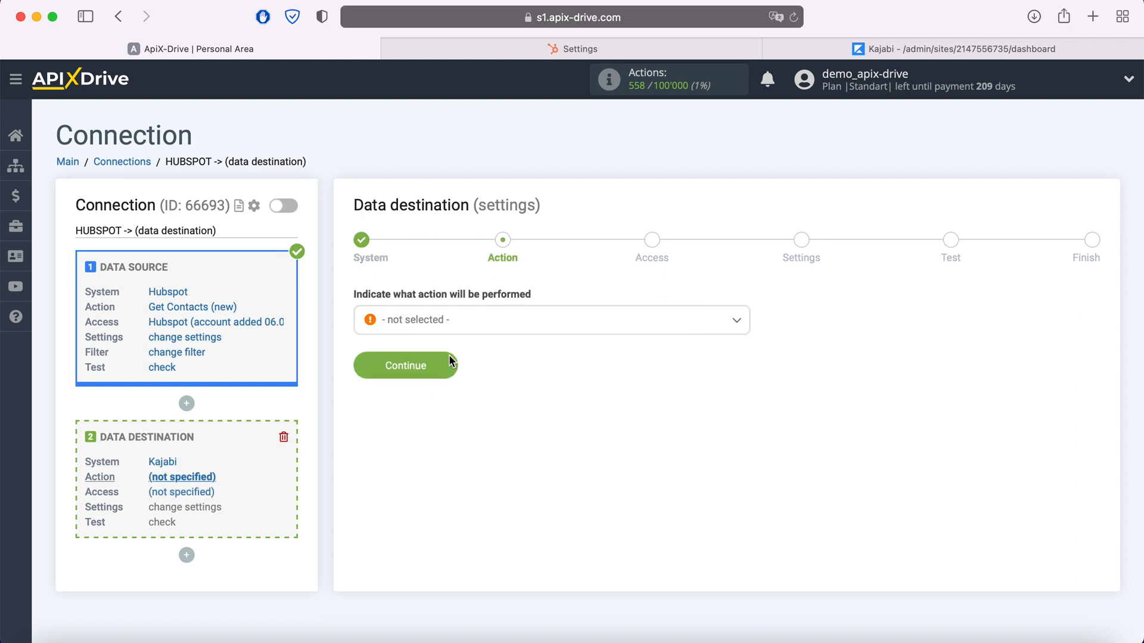
Step: Set the data destination's action to Send Data and continue to the access stage
left_click(462, 329)
left_click(435, 399)
left_click(447, 365)
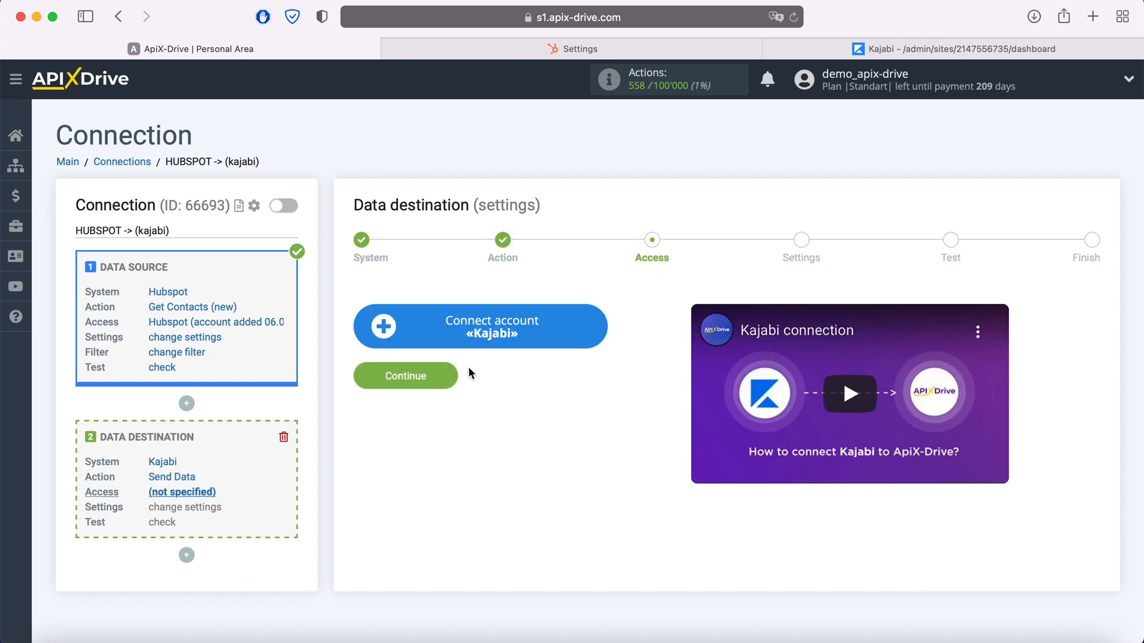
Step: Start connecting a Kajabi account, keeping the suggested account name in the integration setup
left_click(600, 324)
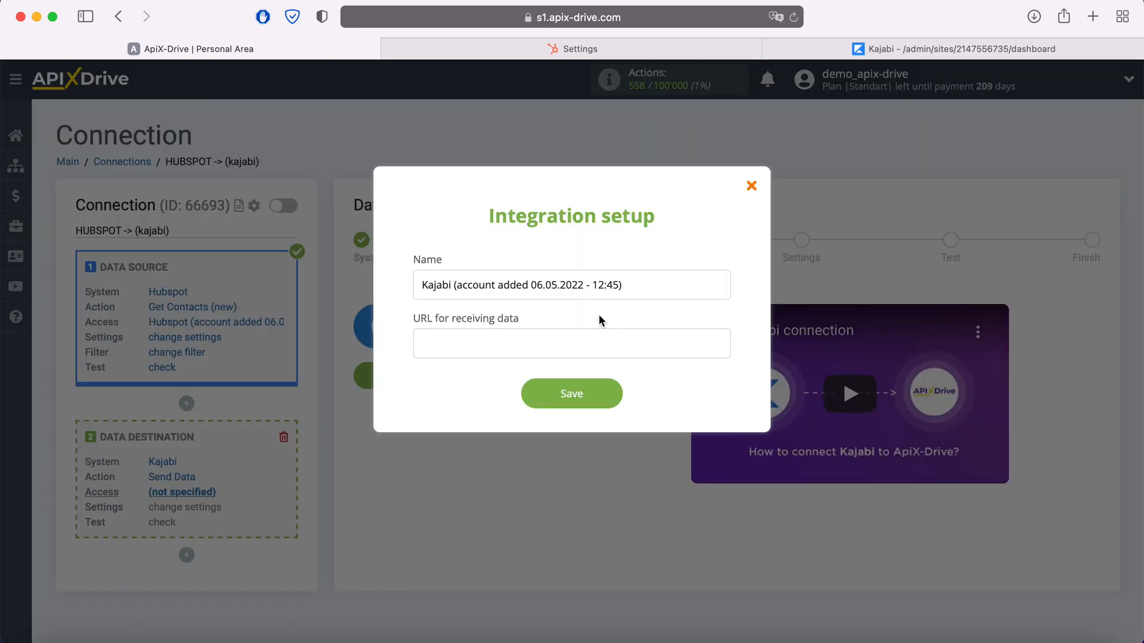
left_click_drag(634, 285, 416, 283)
left_click(395, 292)
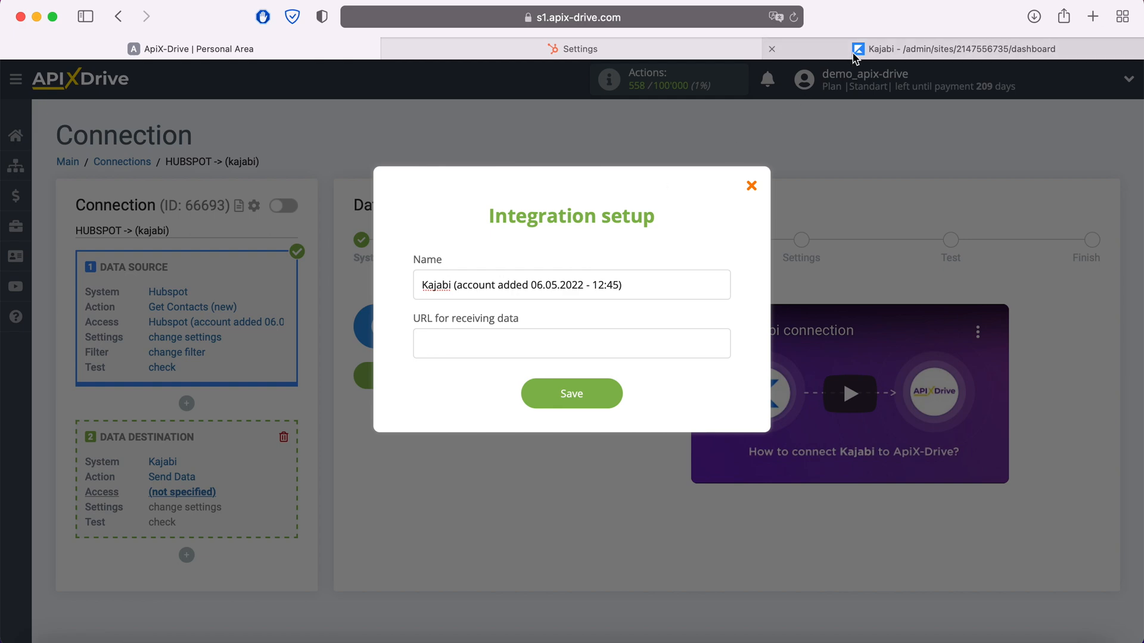
Step: Switch to Kajabi and open the webhooks of the Facebook_Test sales offer
left_click(856, 52)
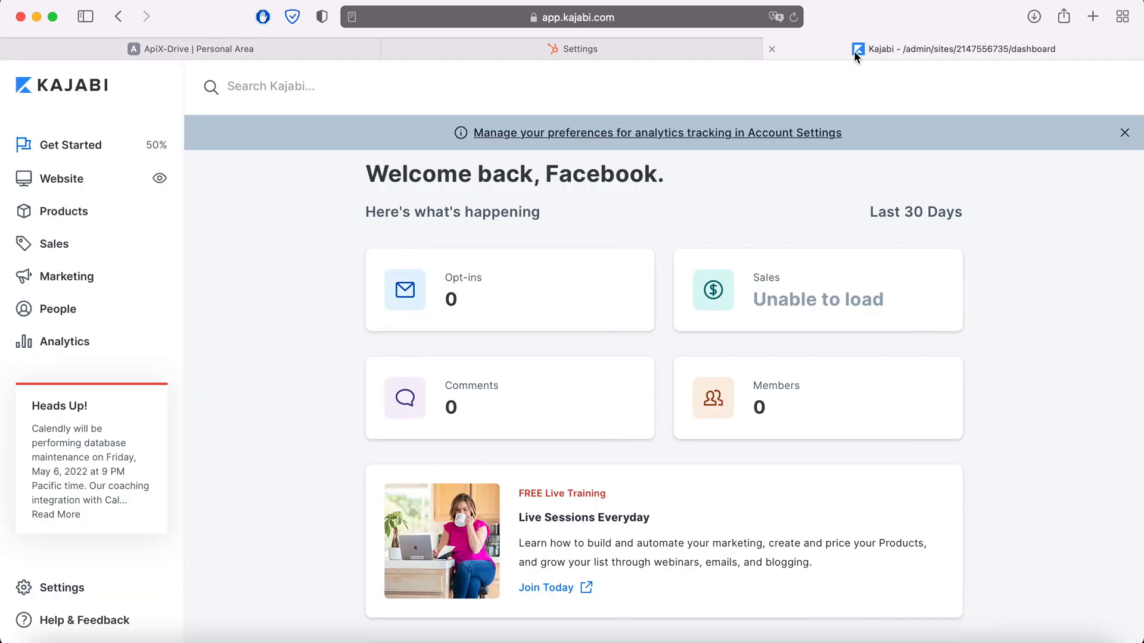
left_click(60, 247)
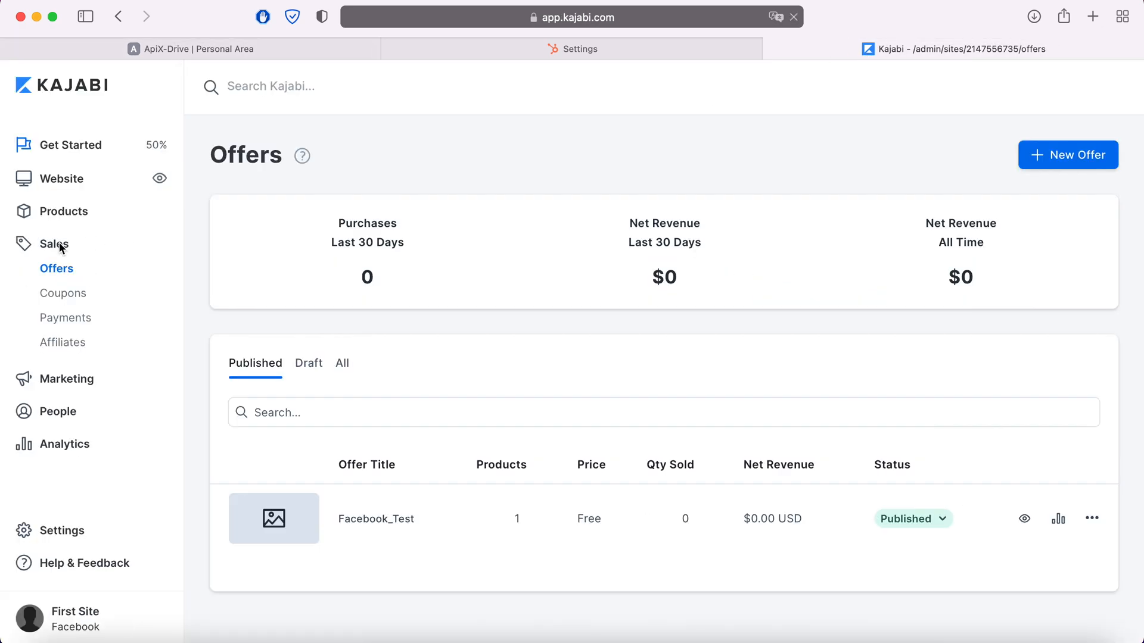
left_click(384, 517)
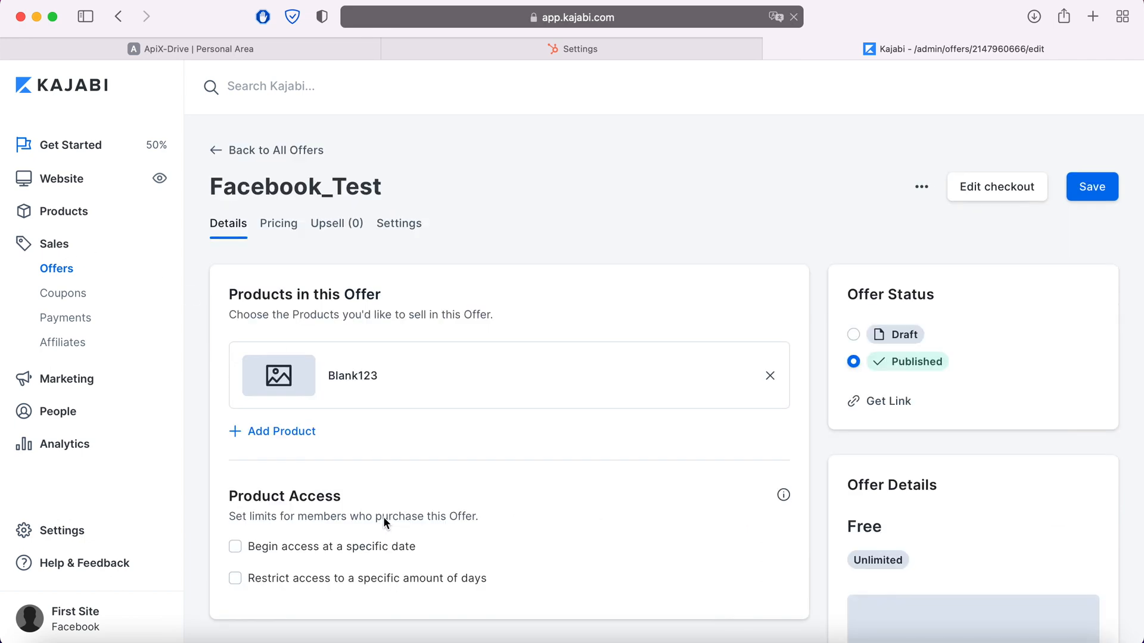
left_click(922, 187)
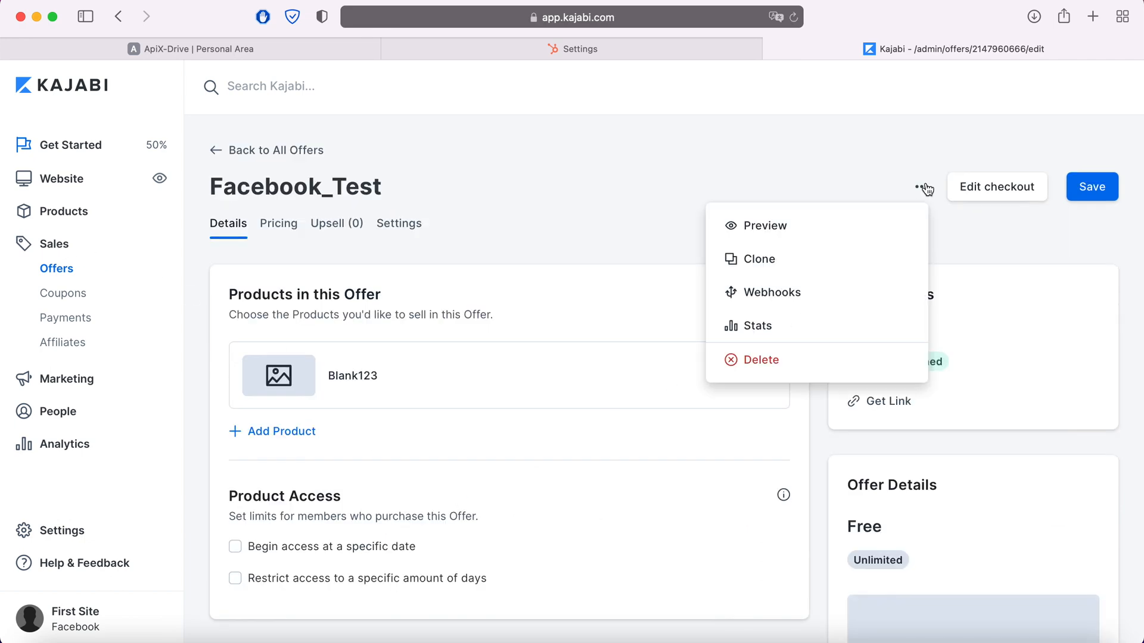
left_click(795, 294)
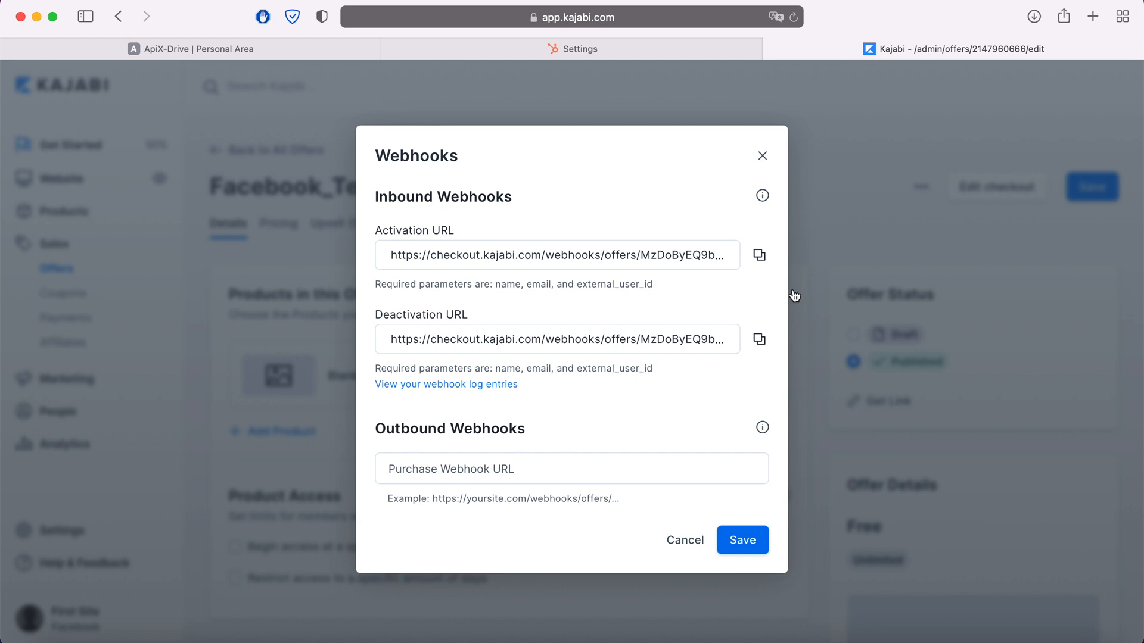
Step: Copy the Facebook_Test offer's Activation URL, switch to ApiX-Drive, set it as the URL for receiving data and save the account
left_click(759, 255)
left_click(324, 41)
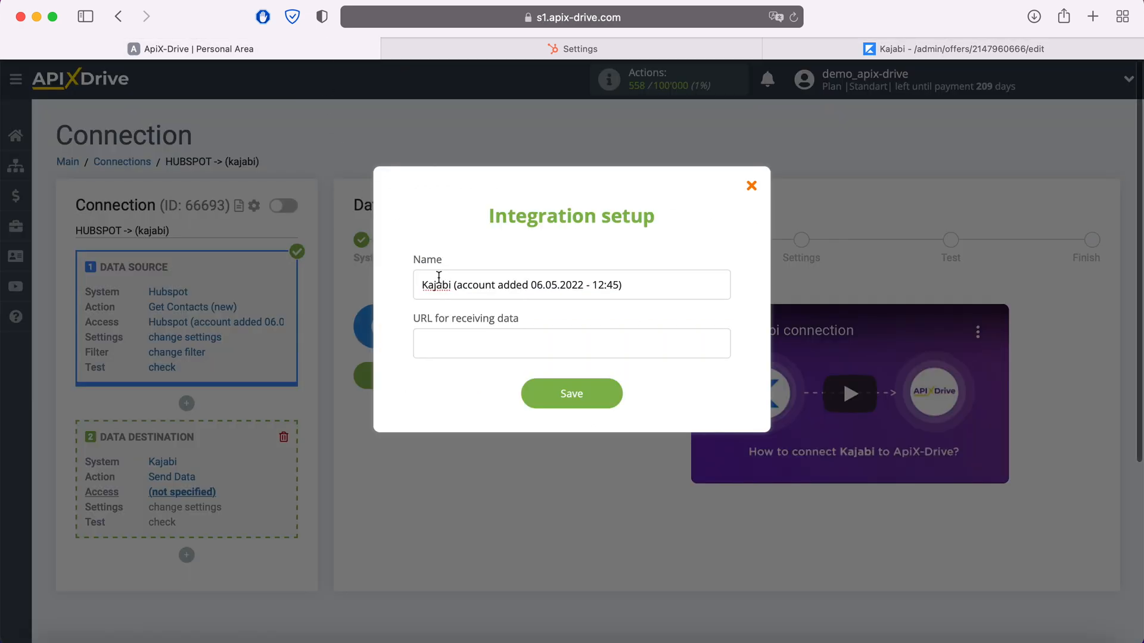
right_click(459, 338)
left_click(482, 383)
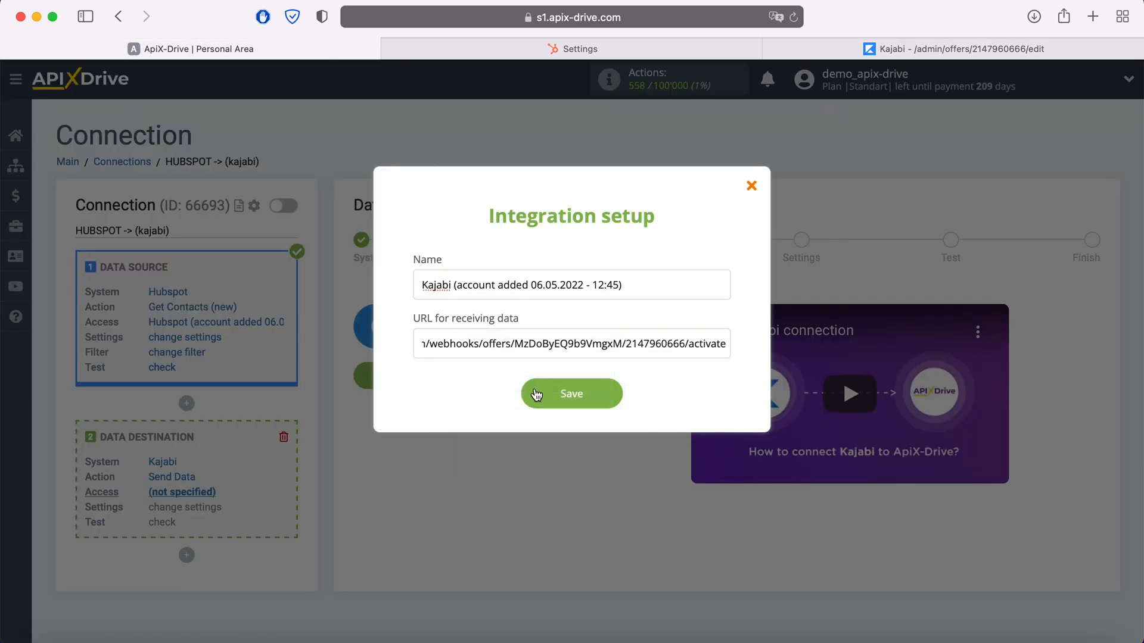
left_click(607, 394)
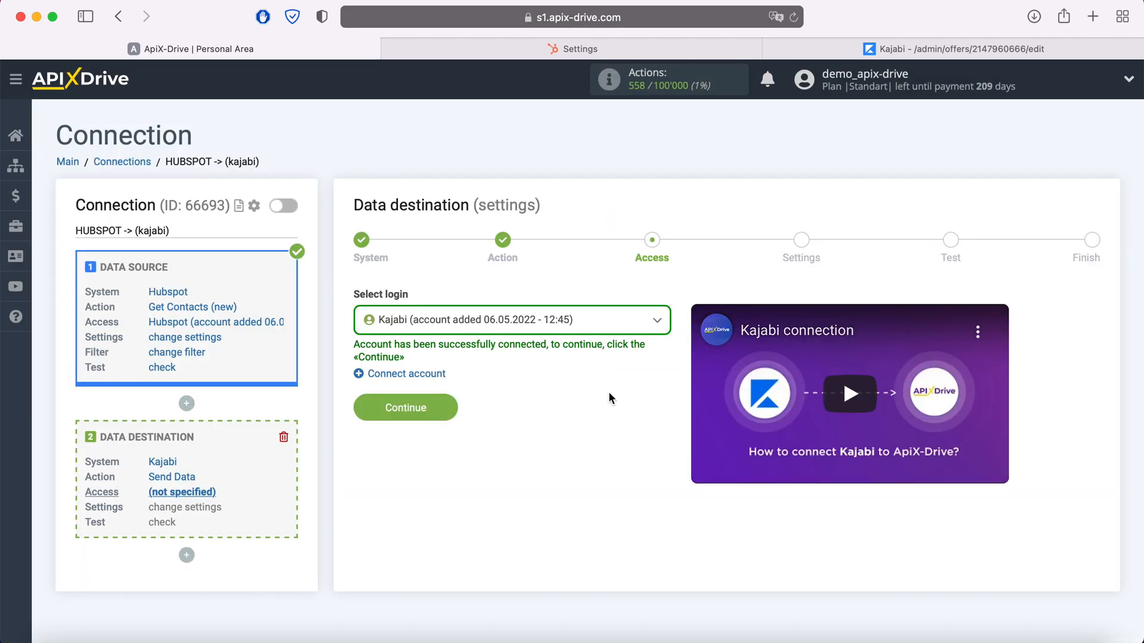
Step: Select the newly added Kajabi account as the login and continue to the data destination's settings stage
left_click(606, 329)
left_click(574, 413)
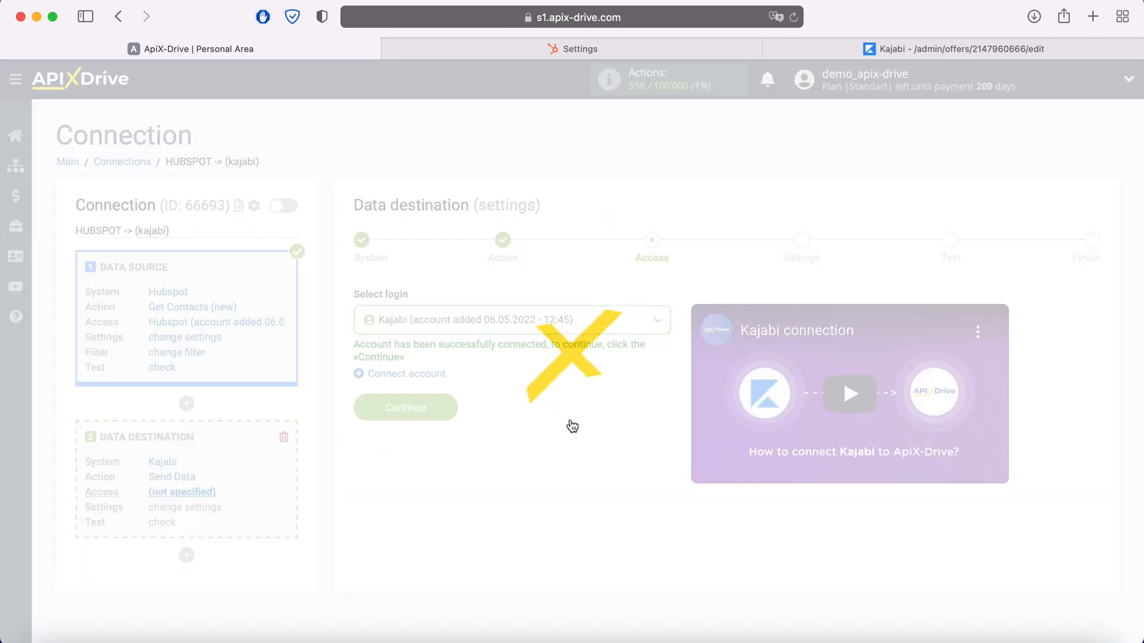
left_click(448, 407)
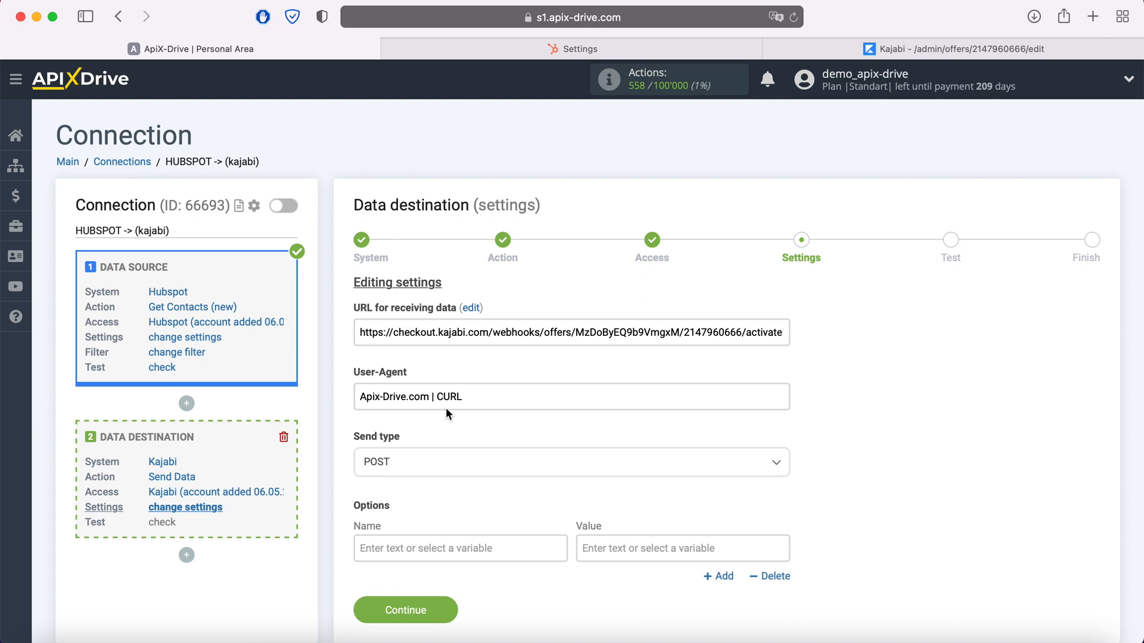
Step: Choose POST as the data destination's send type
left_click(439, 462)
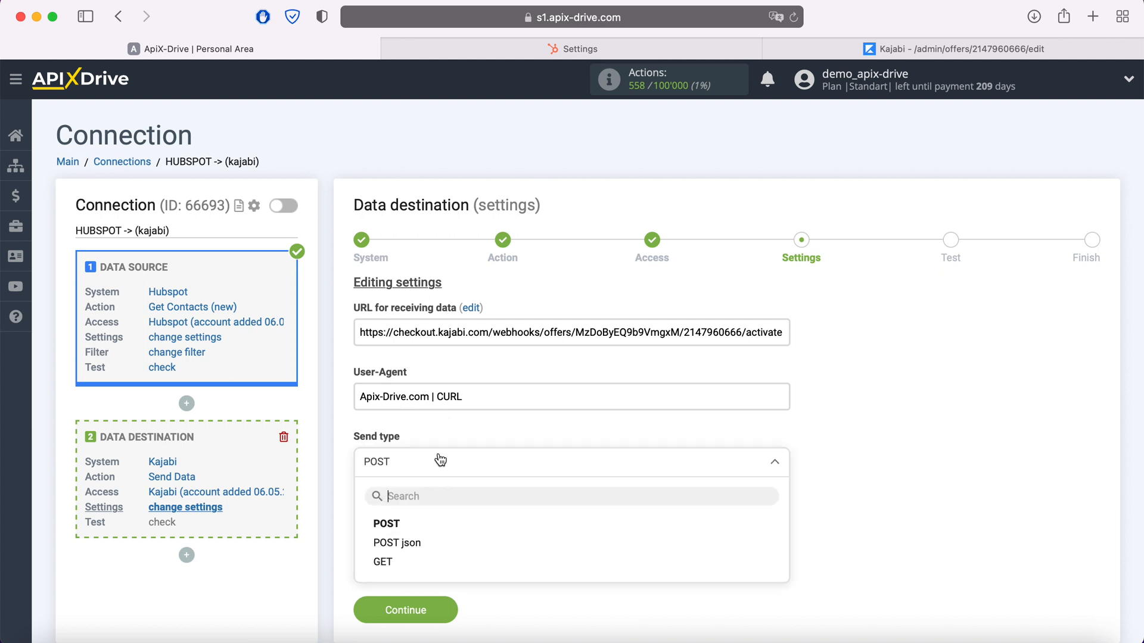
left_click(386, 524)
scroll(394, 531, "down", 3)
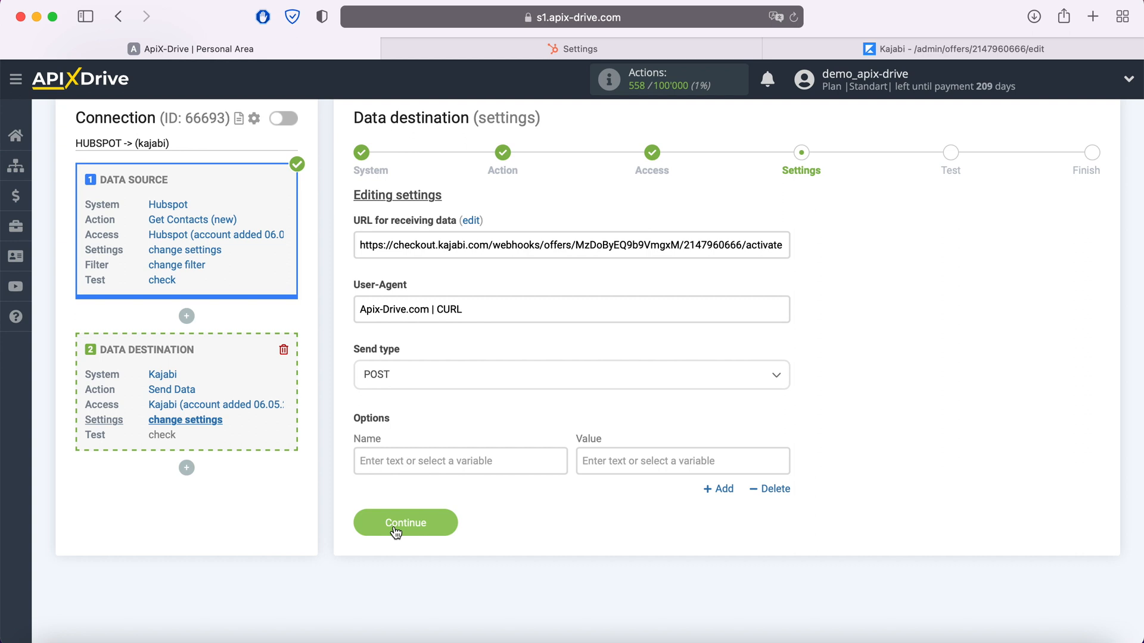
Step: Fill in the first option with the name "name" and the HubSpot First Name variable as its value
left_click(400, 462)
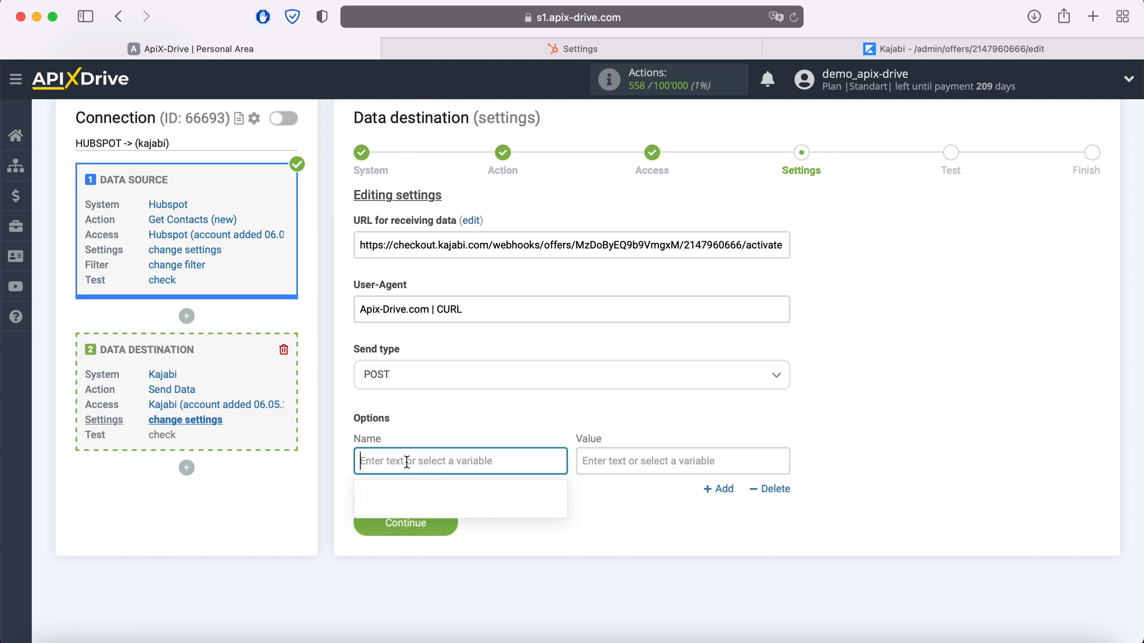
scroll(400, 462, "down", 4)
type("name")
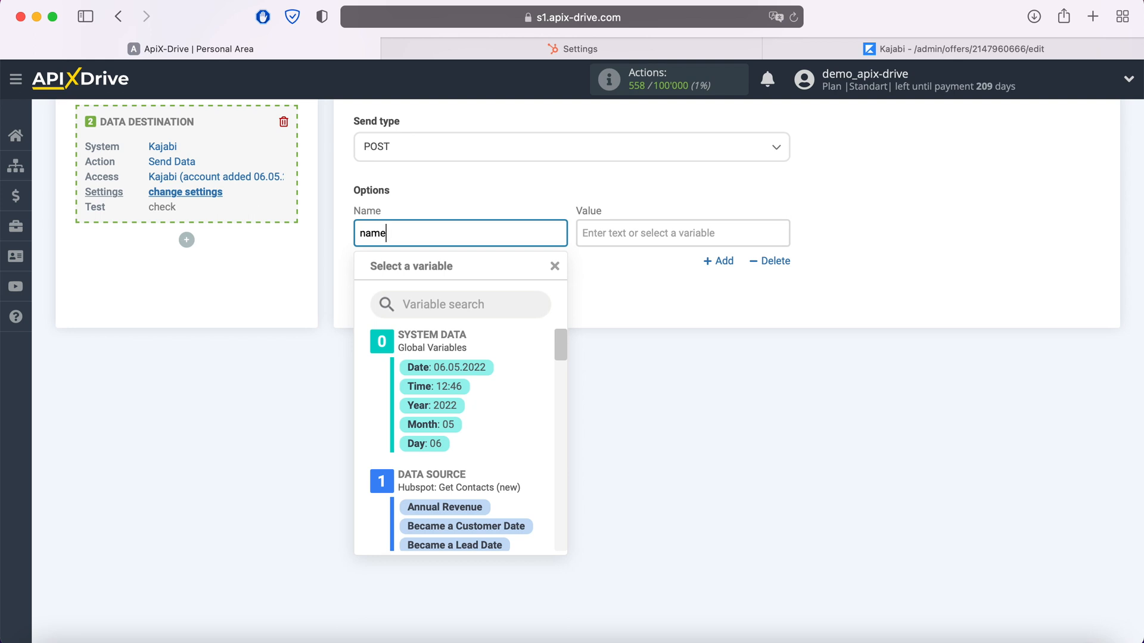
left_click(631, 238)
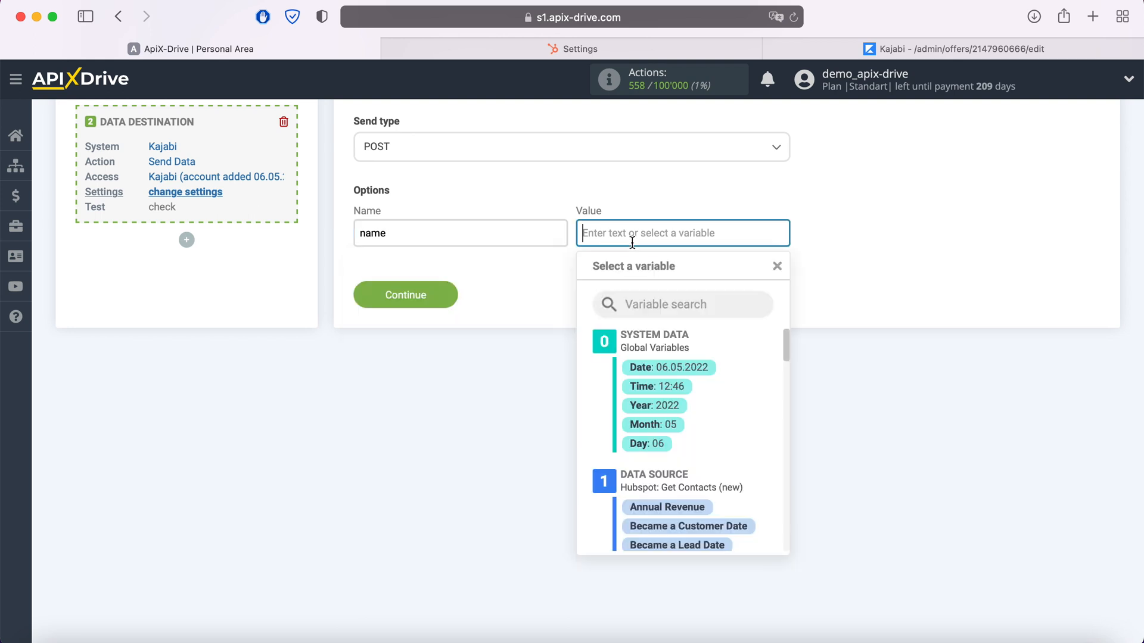
scroll(735, 396, "down", 2)
scroll(737, 401, "down", 5)
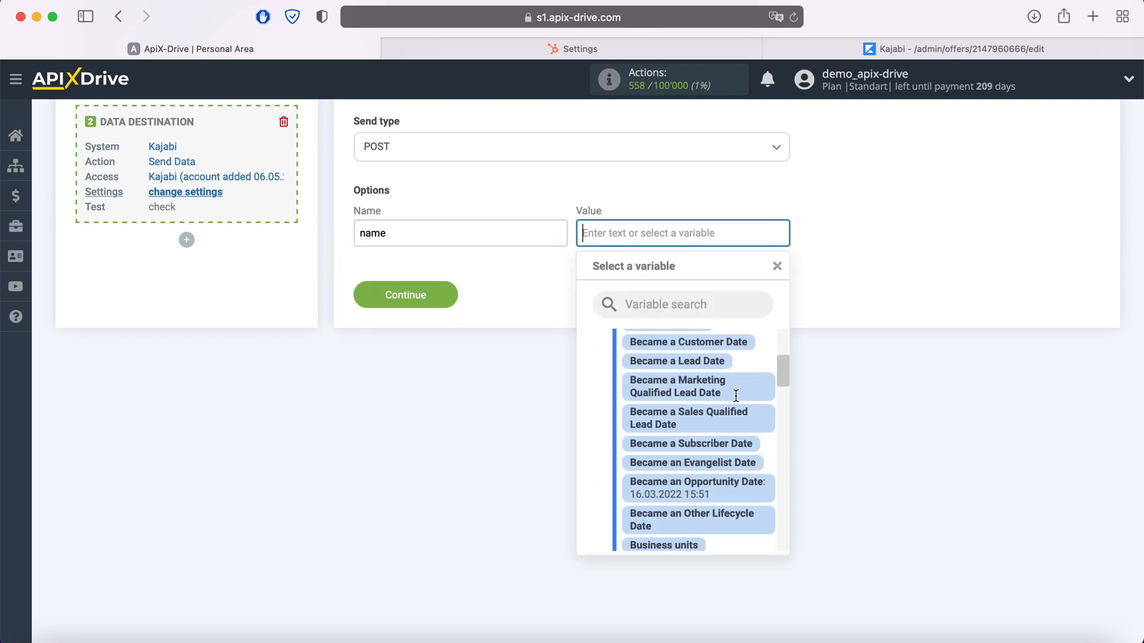
scroll(737, 400, "down", 3)
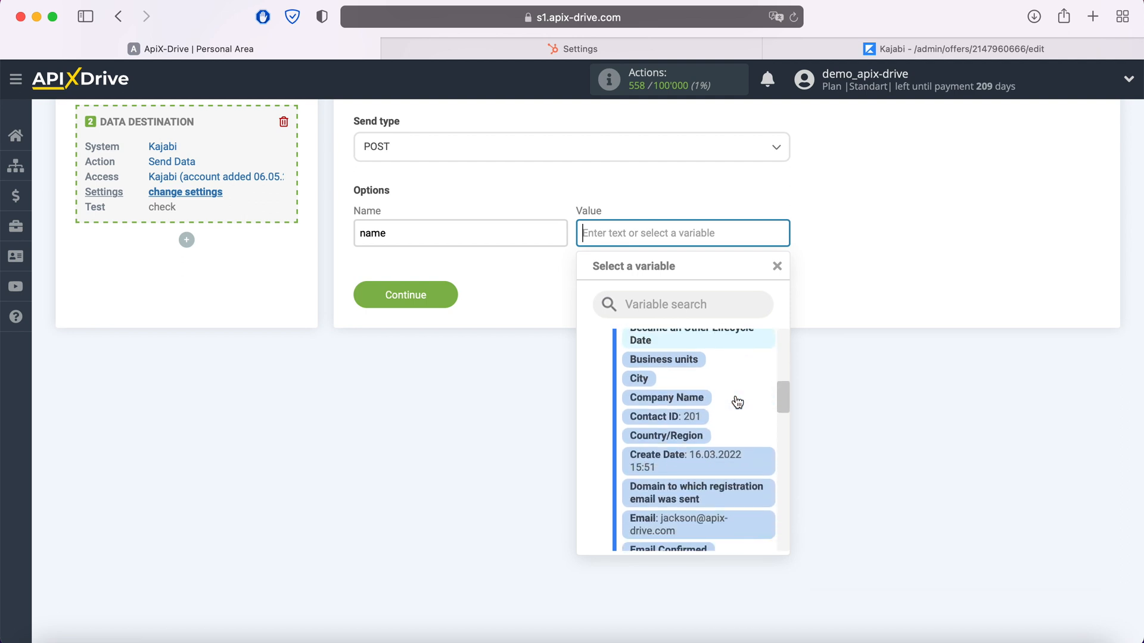
scroll(737, 400, "down", 3)
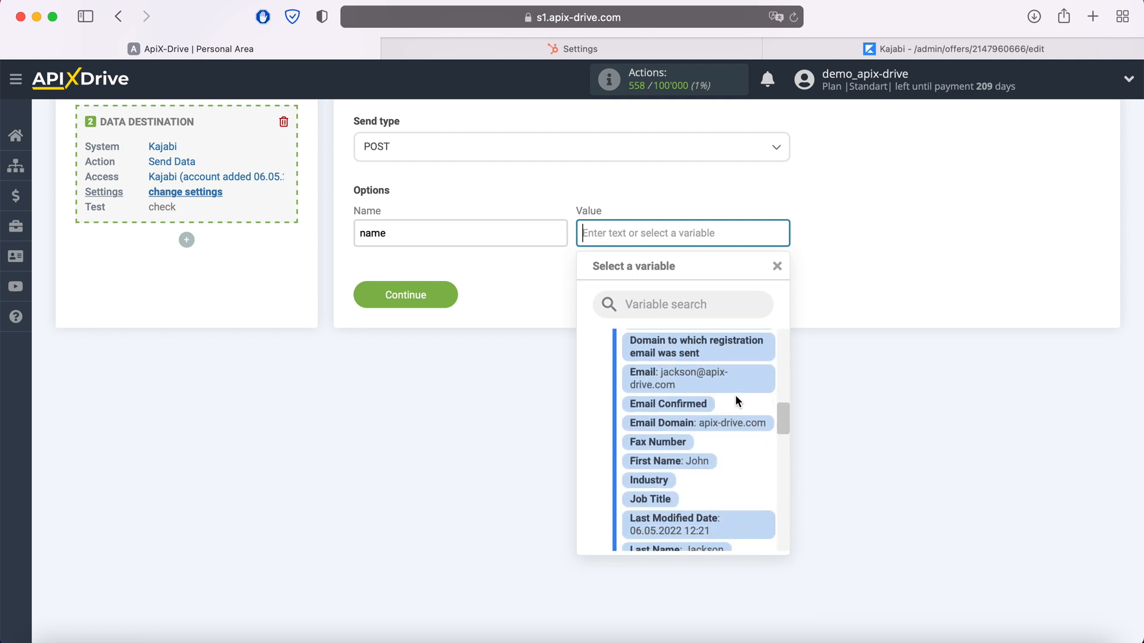
left_click(699, 459)
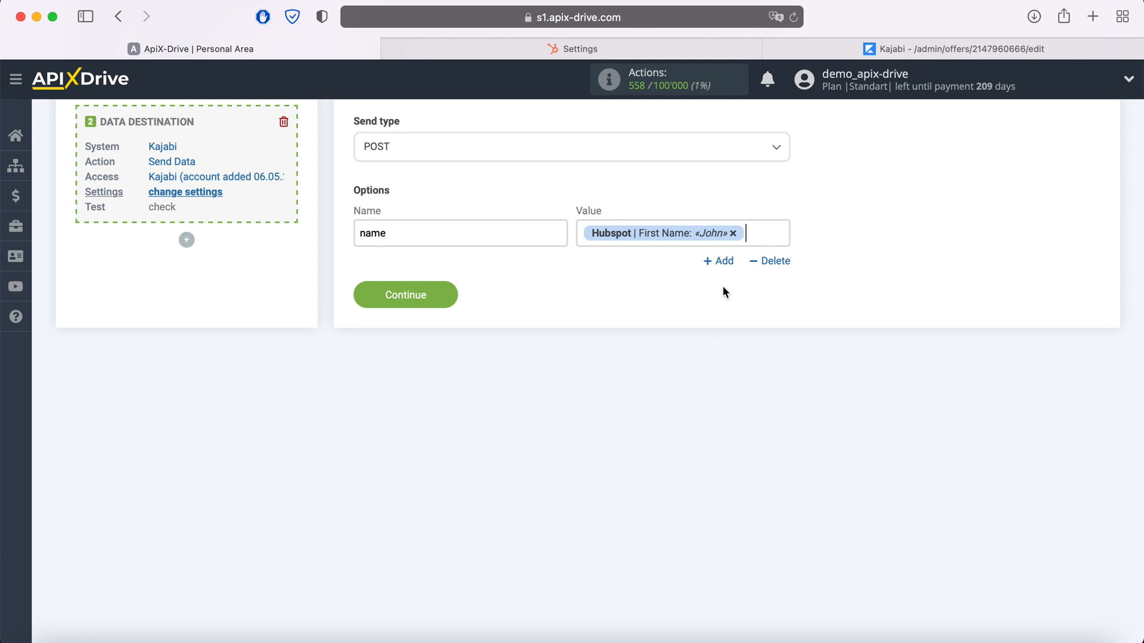
Step: Add a second option named "email" with the HubSpot Email variable as its value
left_click(719, 262)
left_click(517, 287)
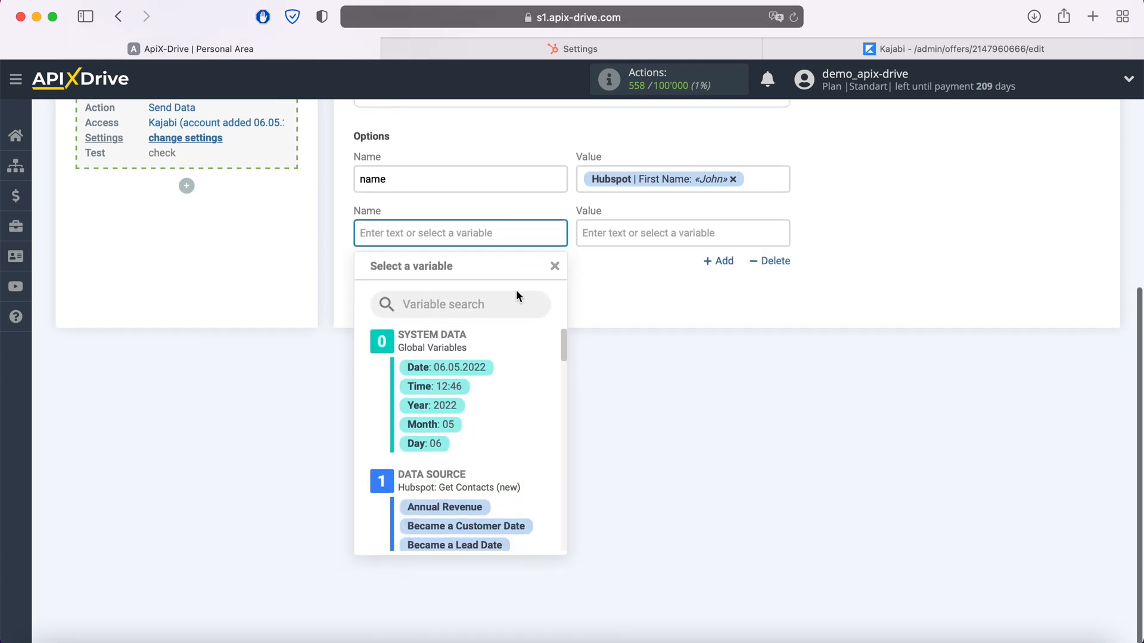
type("email")
left_click(660, 233)
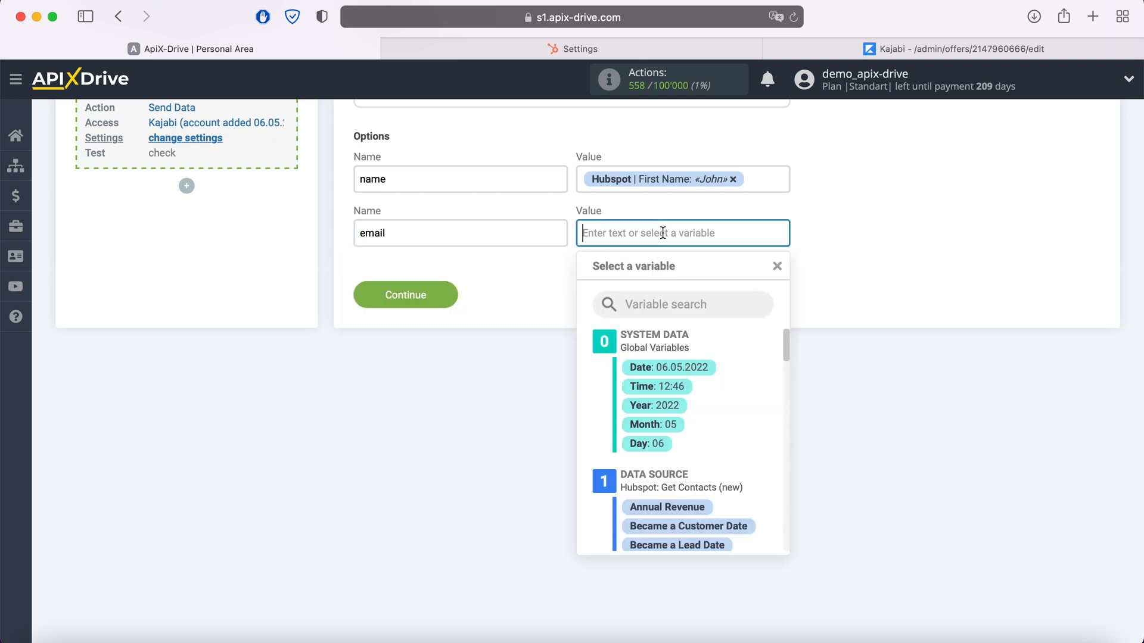
scroll(735, 373, "down", 3)
scroll(735, 373, "down", 5)
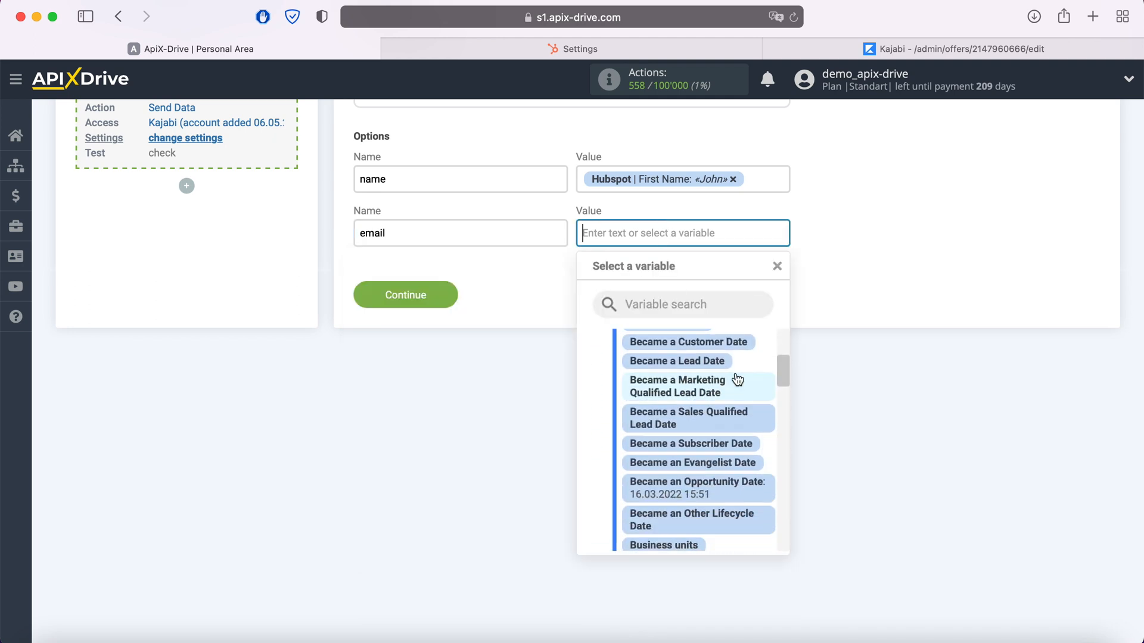
scroll(735, 372, "down", 4)
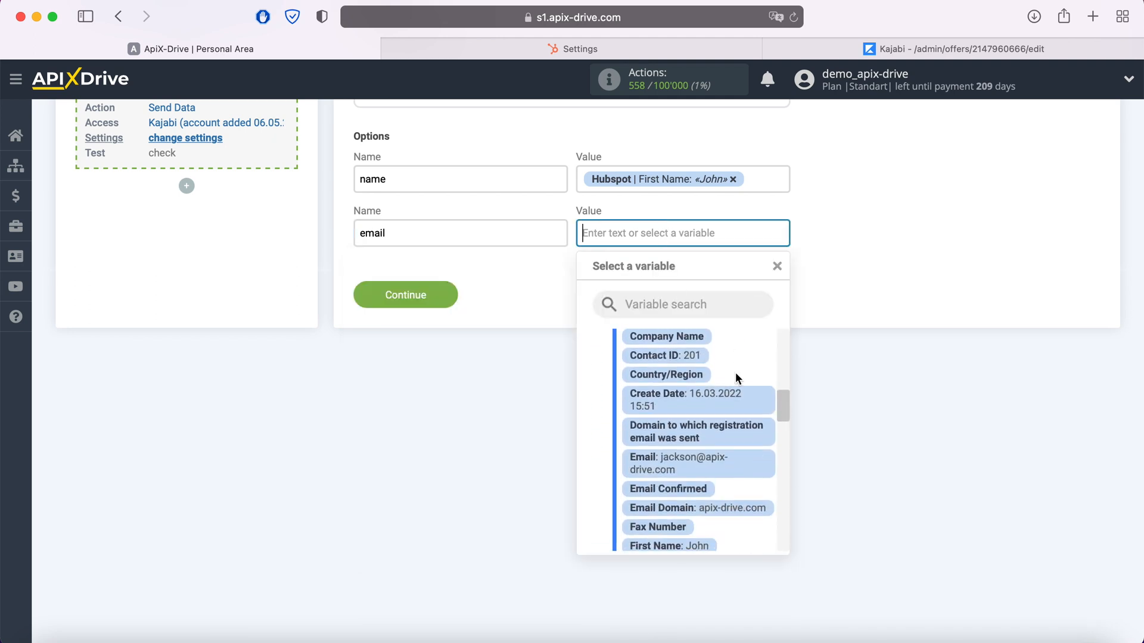
left_click(726, 456)
Step: Add a third option named "External_User_ID" with the HubSpot Contact ID variable as its value
left_click(721, 280)
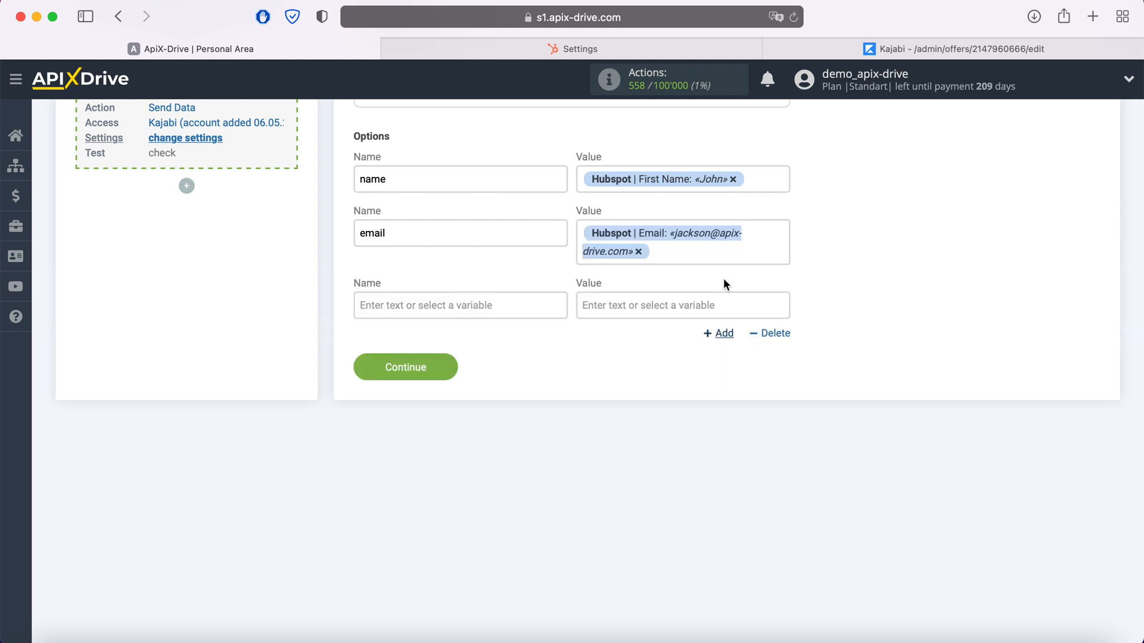
left_click(467, 307)
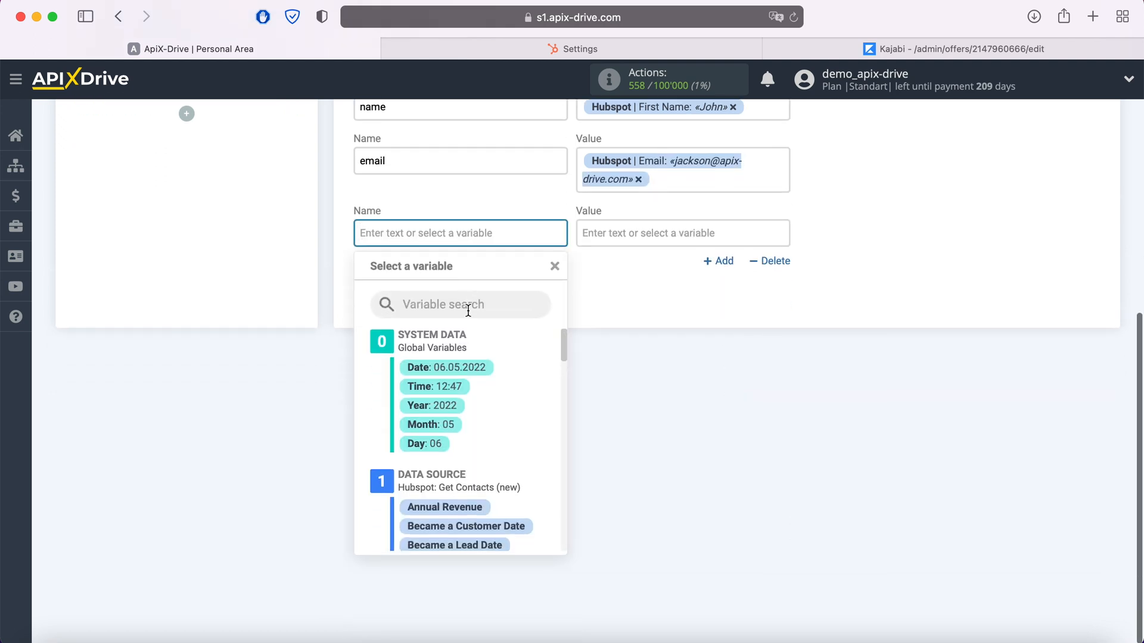
type("Exter")
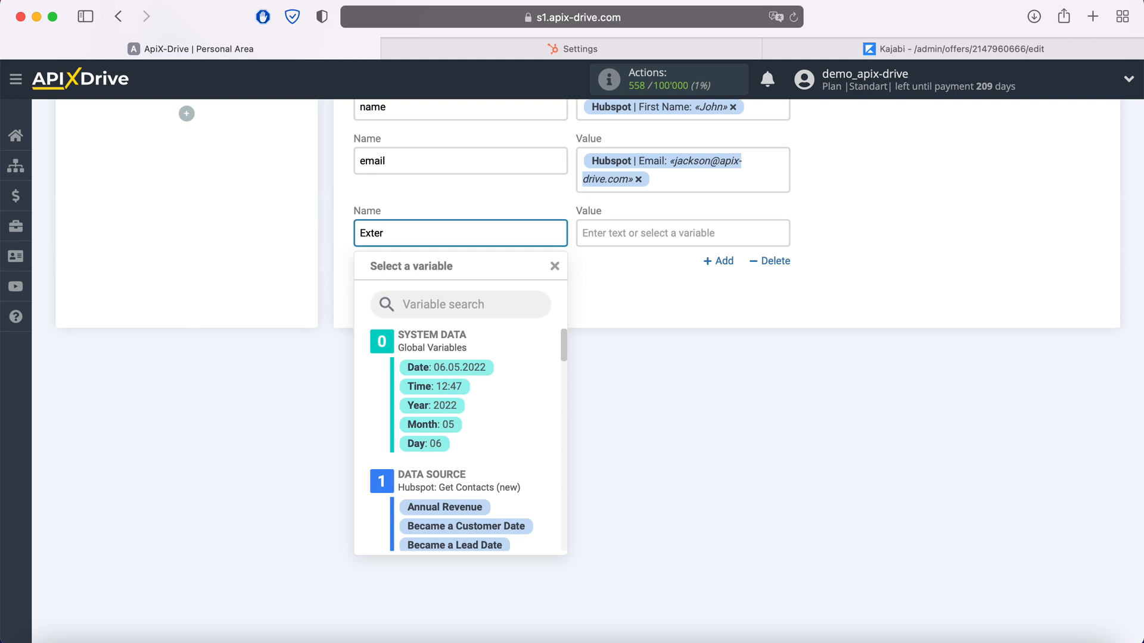
type("nal_User_ID")
left_click(635, 225)
scroll(724, 395, "down", 3)
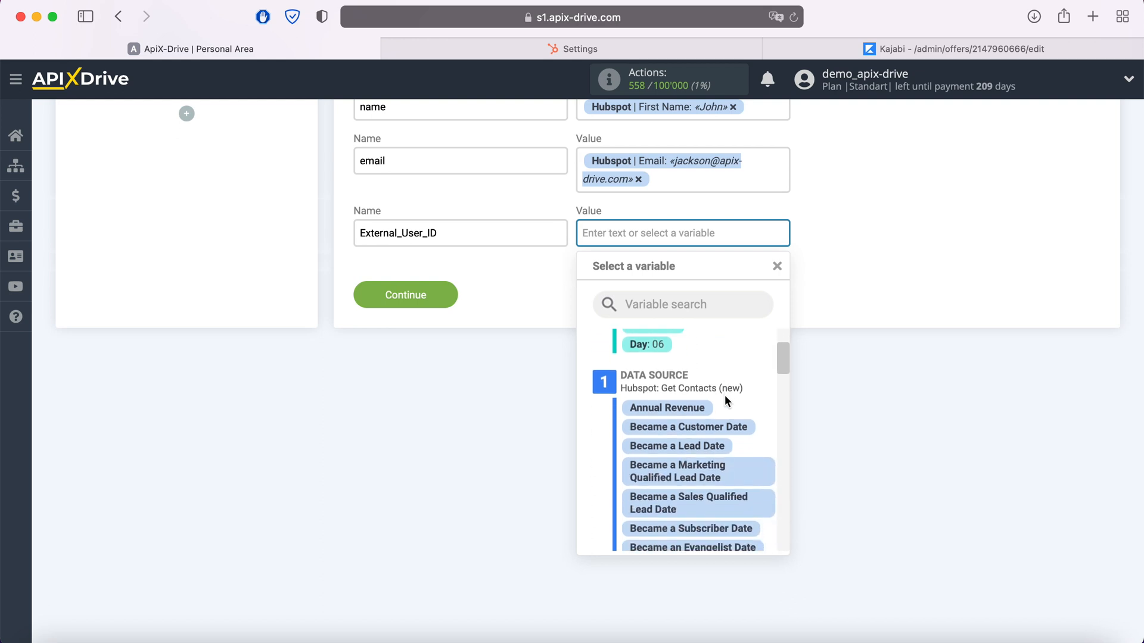
scroll(724, 395, "down", 6)
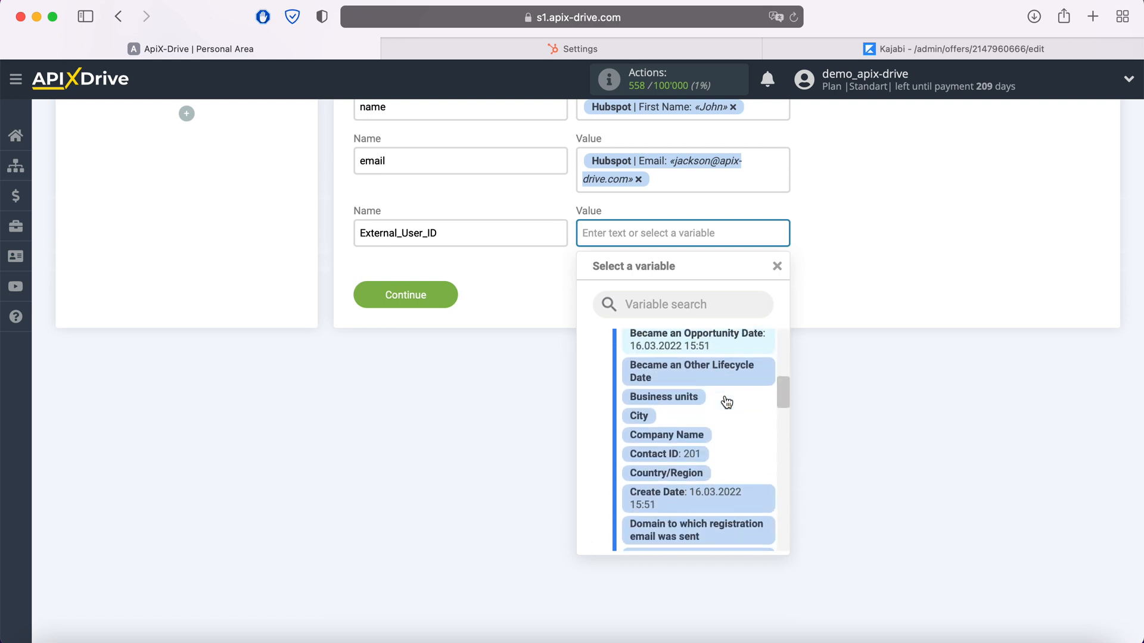
left_click(700, 451)
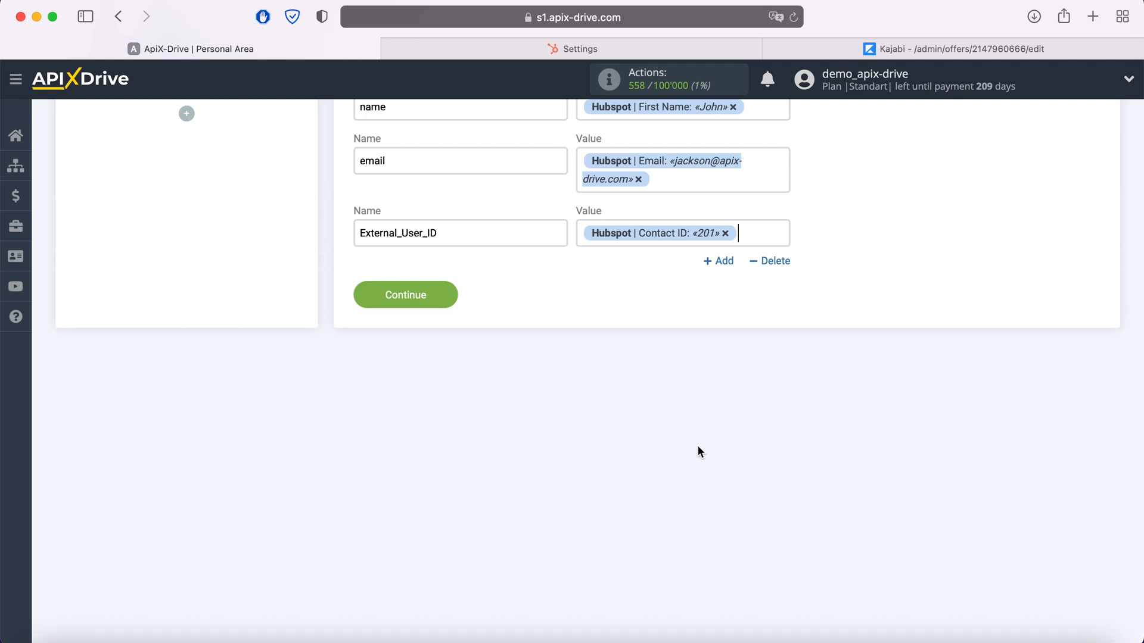
Step: Continue to the test stage and send the test data to Kajabi
left_click(446, 296)
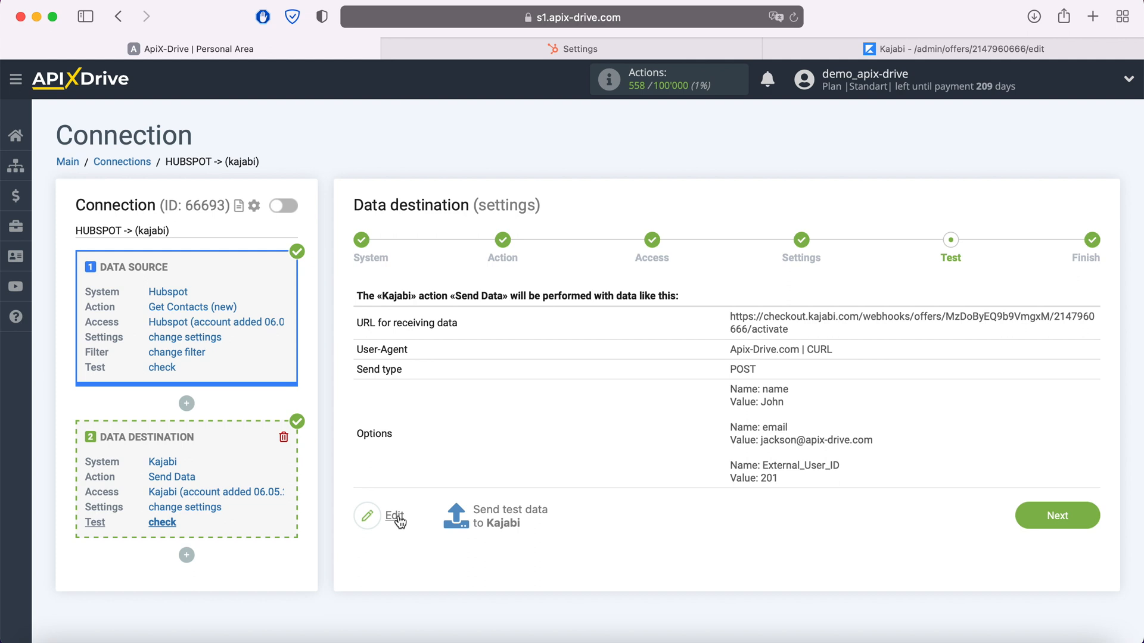
left_click(509, 516)
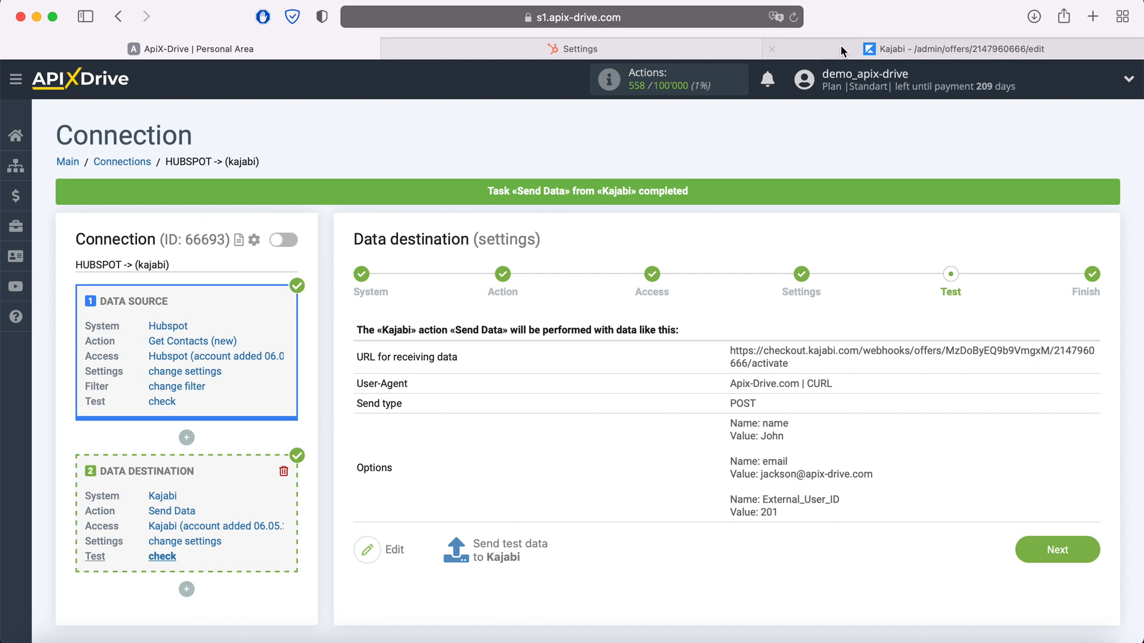
Step: Switch to Kajabi and open the contact record created by the test data in the people list
left_click(874, 48)
left_click(72, 419)
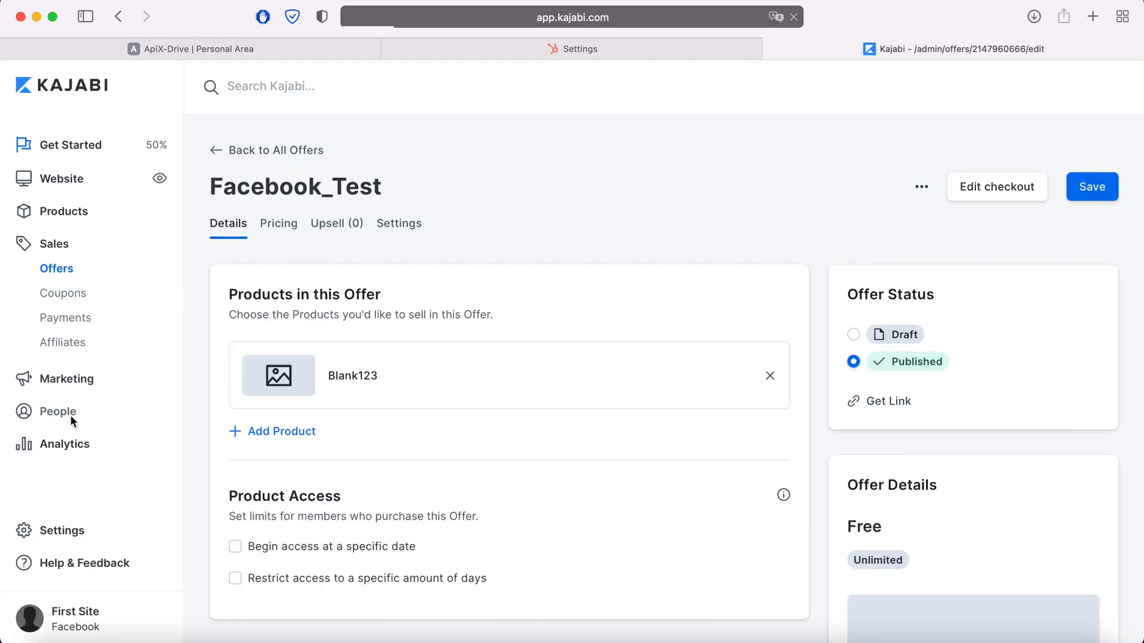
left_click(360, 419)
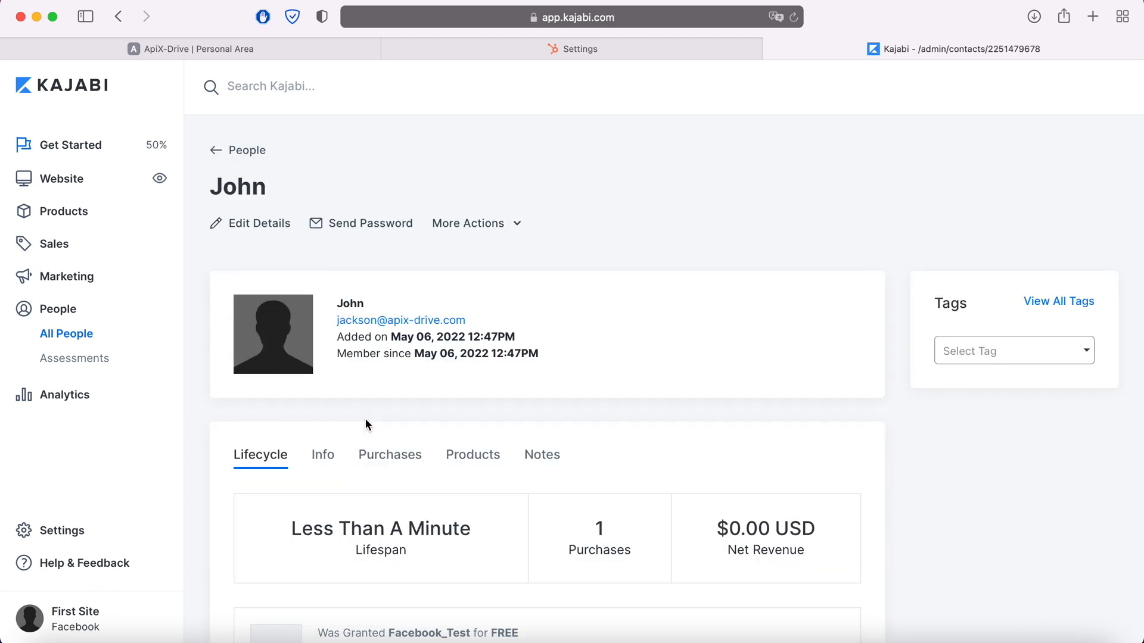
Step: Switch back to ApiX-Drive, finish the data destination setup and enable auto-update for the connection
left_click(271, 53)
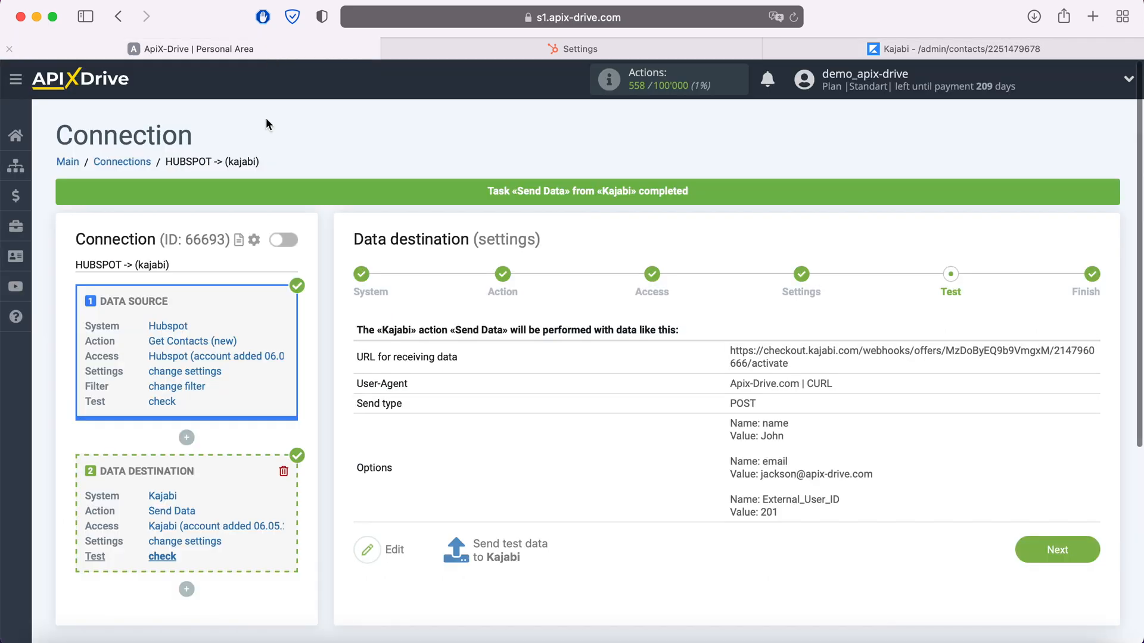
left_click(1086, 552)
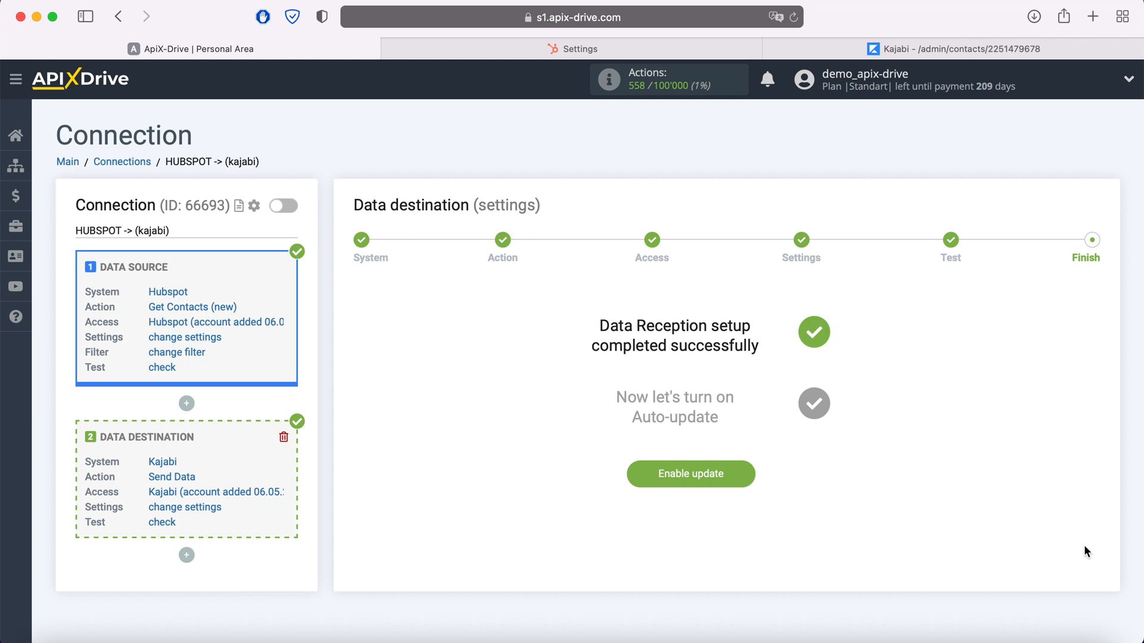
left_click(744, 470)
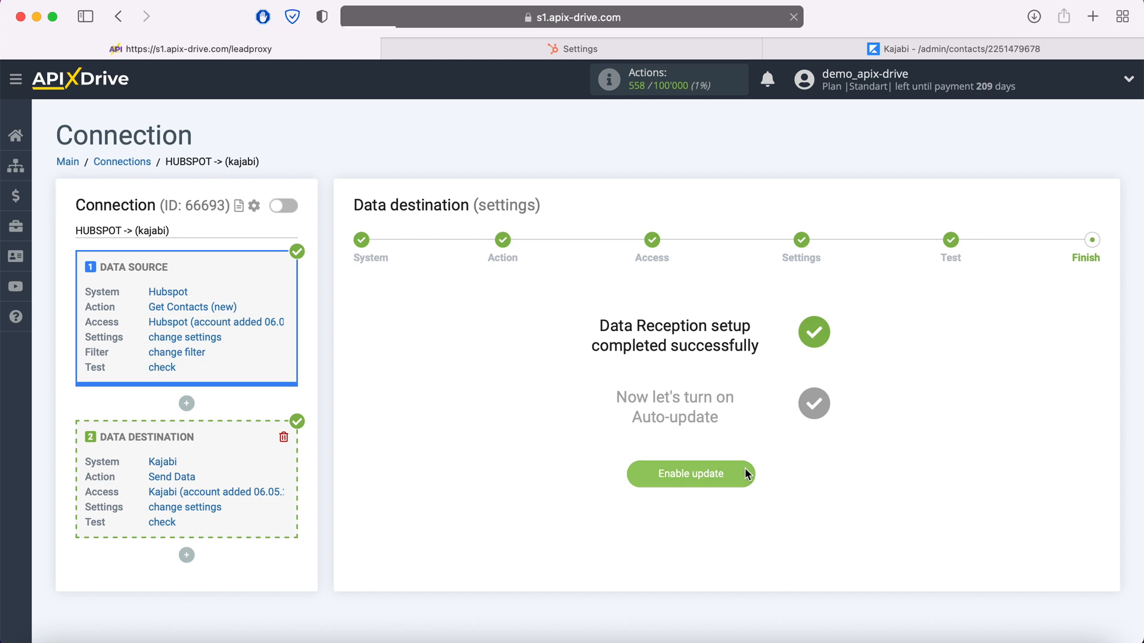
Step: Set the HUBSPOT -> (kajabi) connection's update interval to 5 minutes and save the connection setup
left_click(1082, 258)
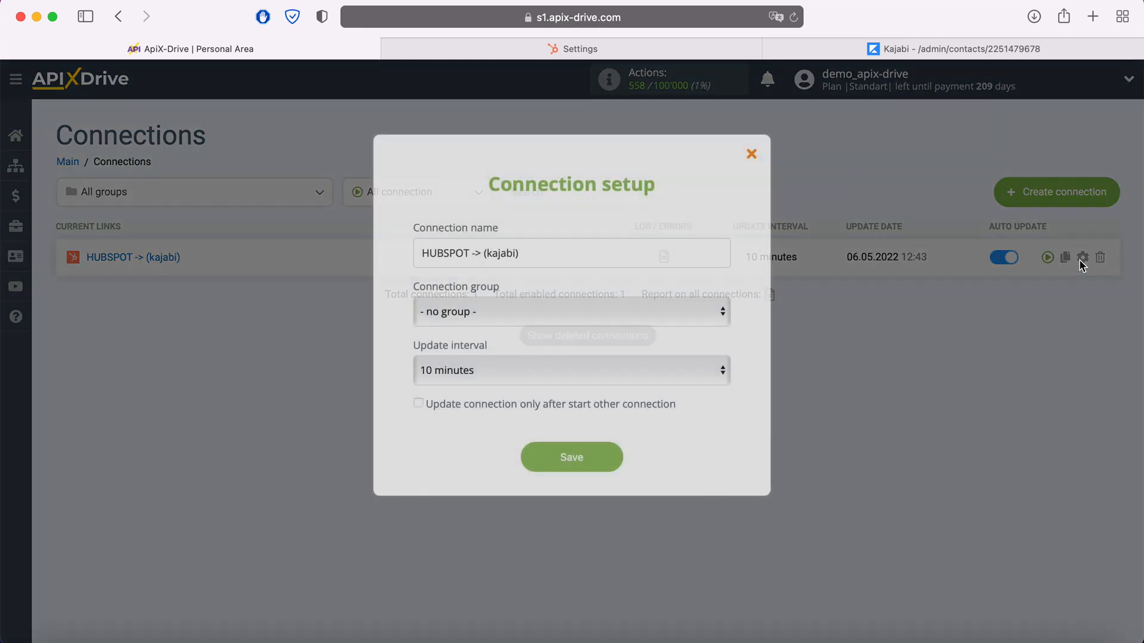
left_click(710, 371)
left_click(627, 352)
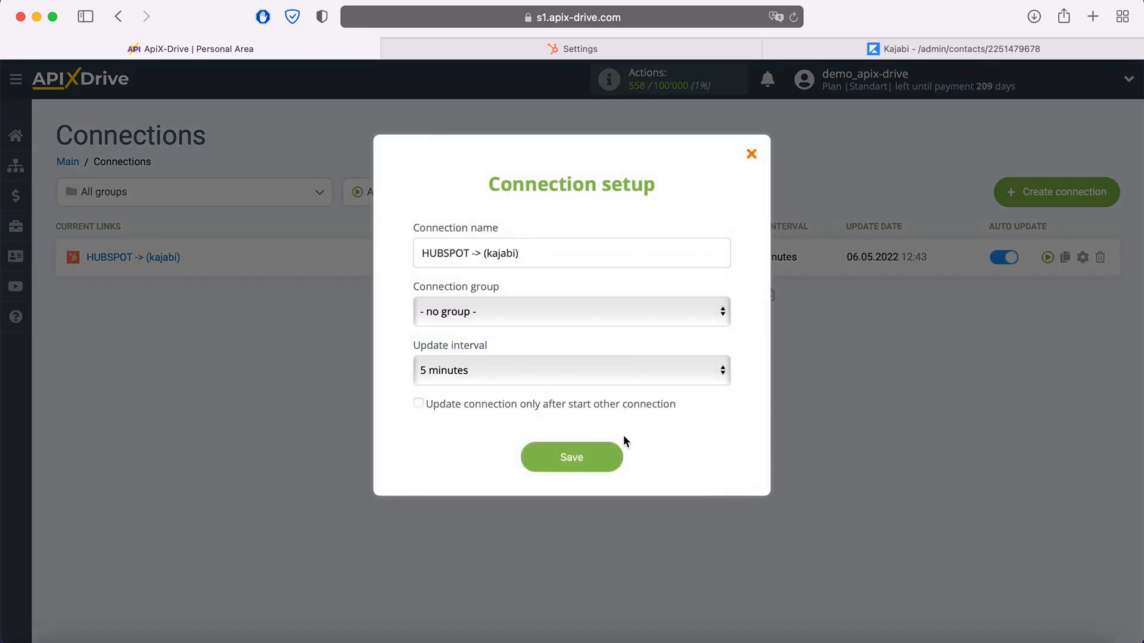
left_click(612, 462)
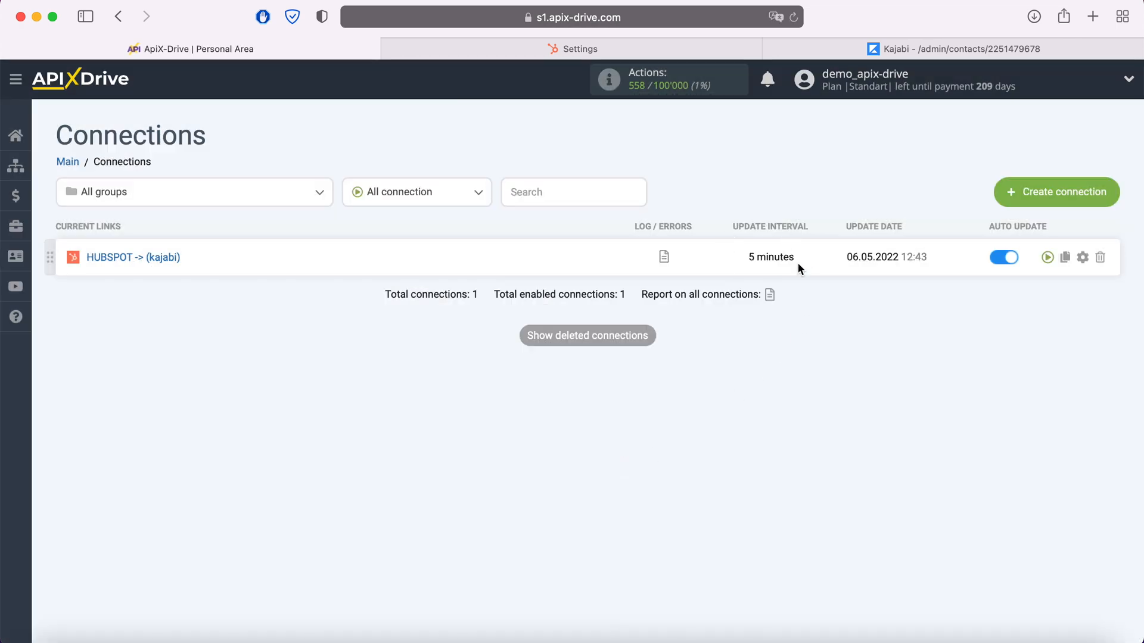